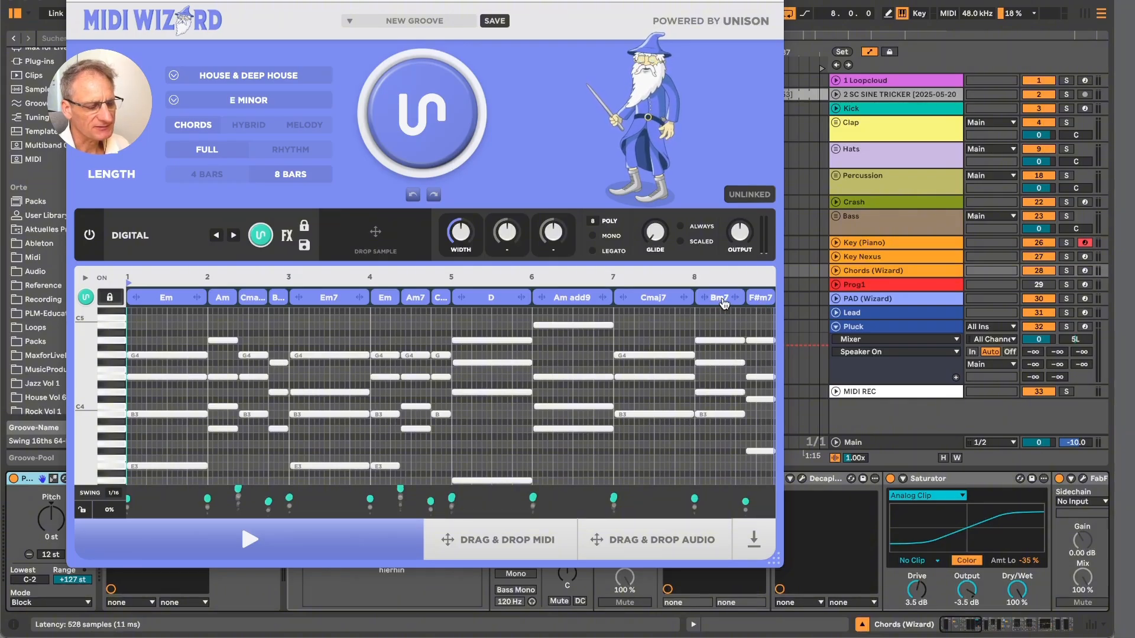
- Inspect the closing F#m7 chord in the chord selector and audition the 8-bar E minor progression
{"action": "left_click", "coordinate": [760, 297]}
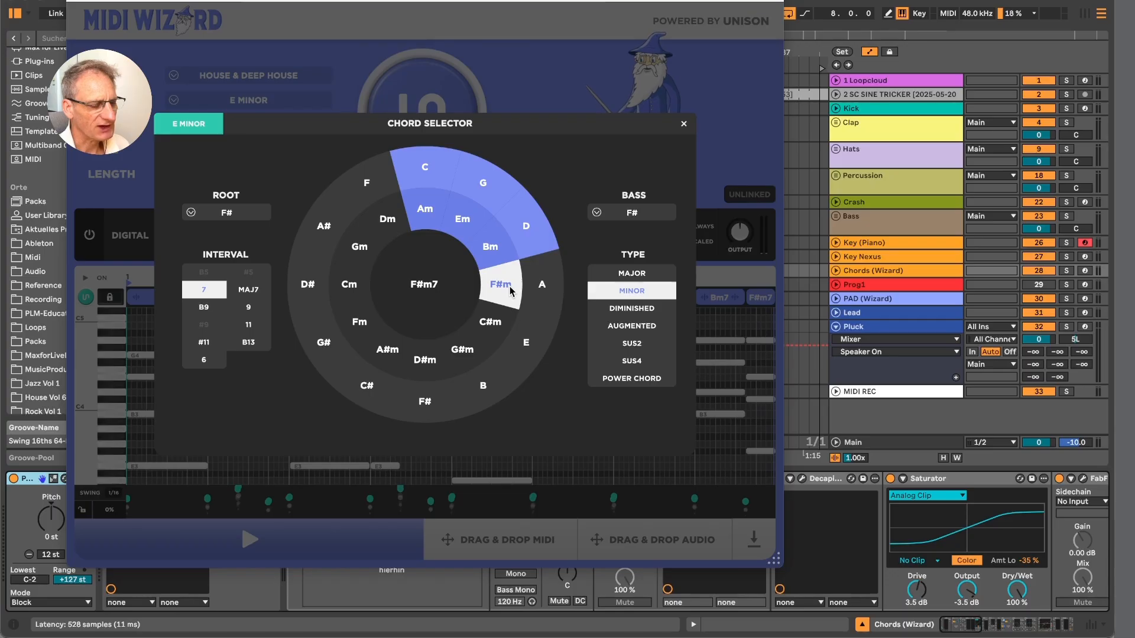
{"action": "left_click", "coordinate": [683, 124]}
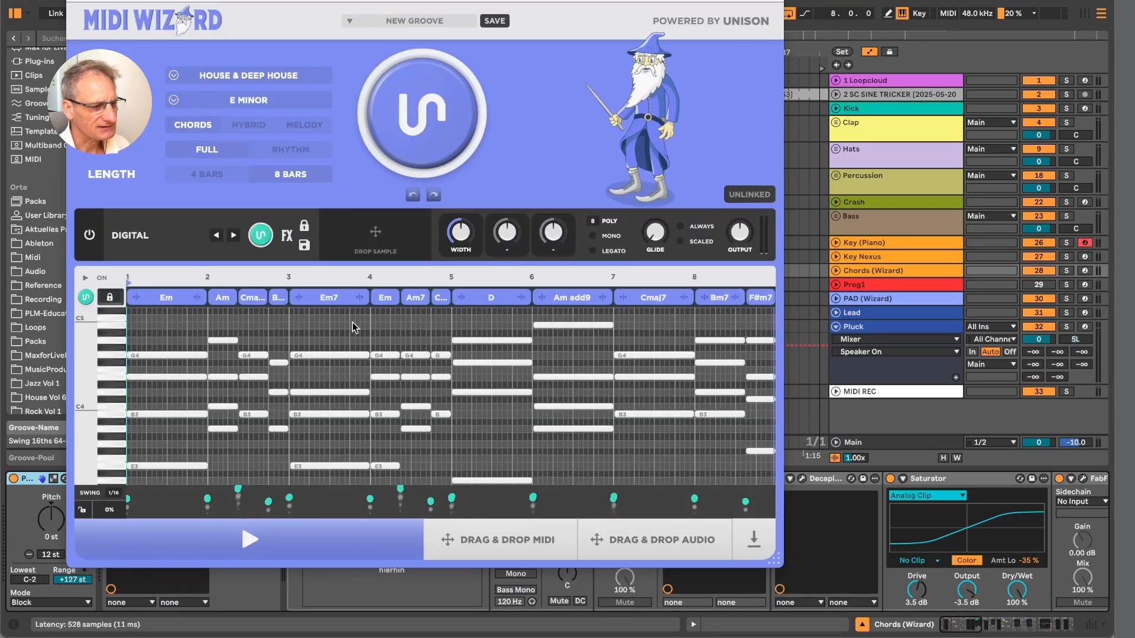
{"action": "left_click", "coordinate": [242, 526]}
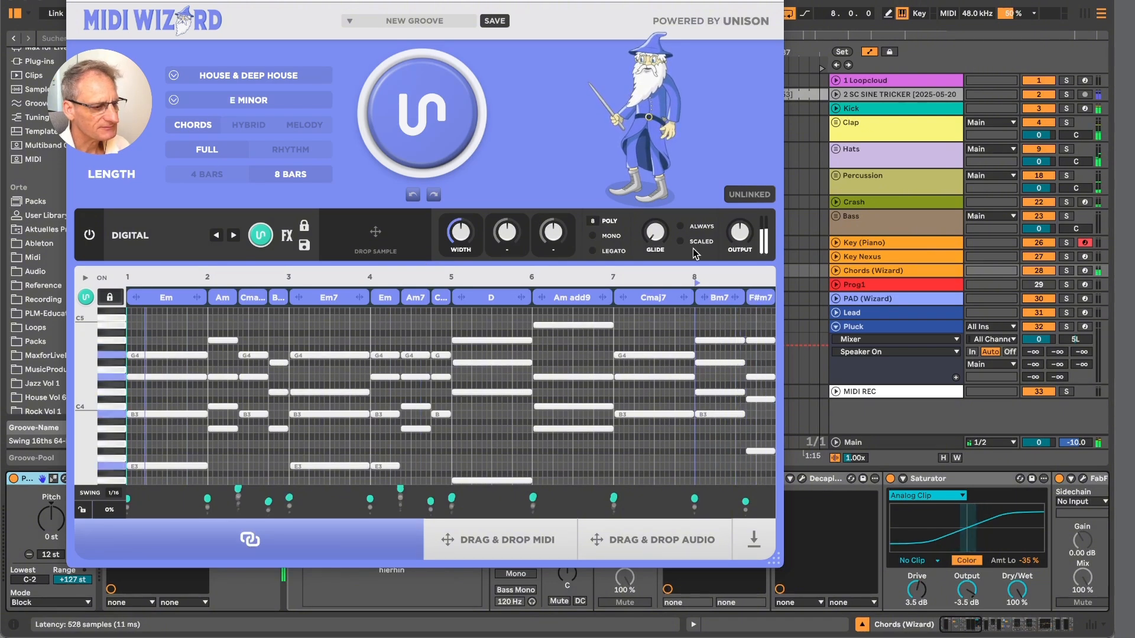
{"action": "key", "text": "space"}
{"action": "left_click_drag", "start_coordinate": [697, 283], "coordinate": [115, 290]}
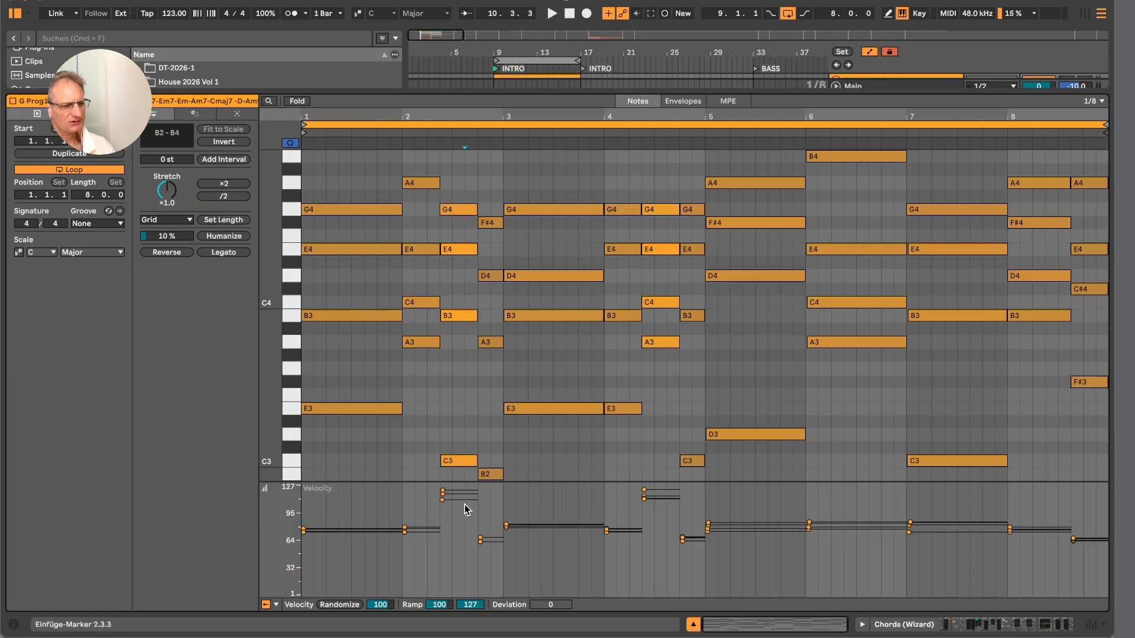
- Lower the velocities of the loud chord late in bar 2 and the A3–G4 chord in bar 4, the latter to 99–109
{"action": "left_click_drag", "start_coordinate": [477, 515], "coordinate": [609, 508]}
{"action": "left_click_drag", "start_coordinate": [679, 525], "coordinate": [645, 504]}
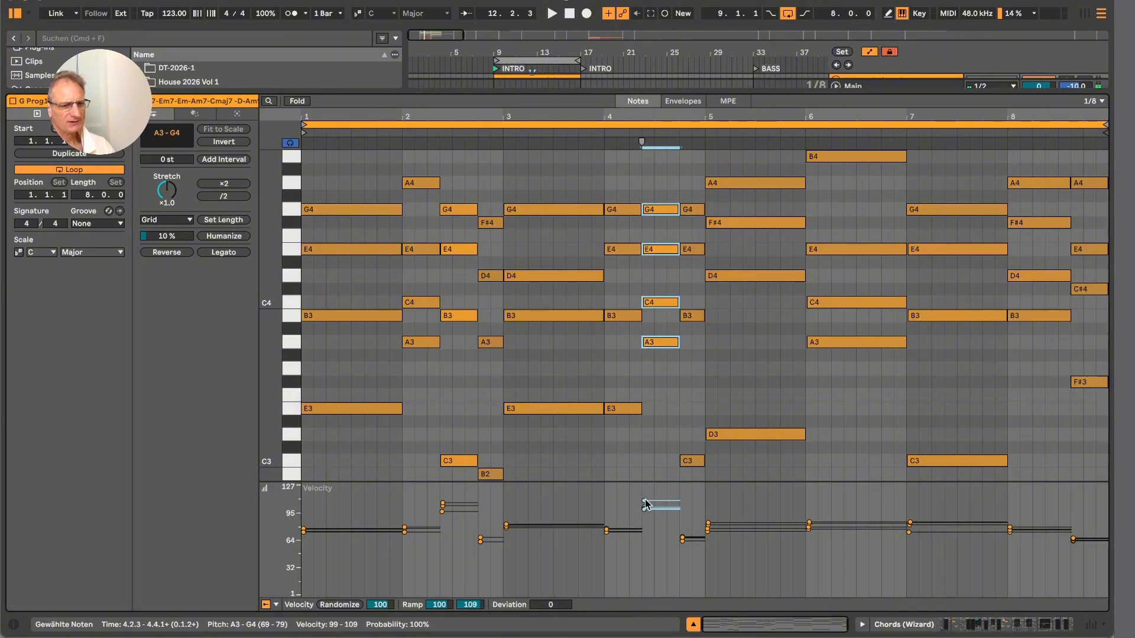
{"action": "double_click", "coordinate": [674, 93]}
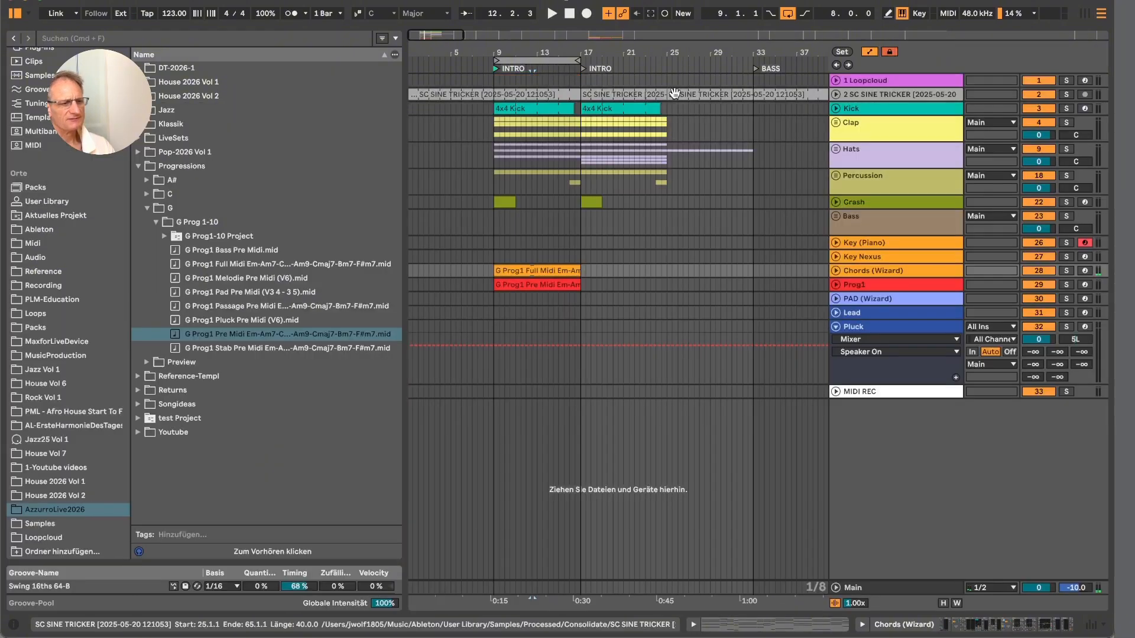
- Review the Prog1 clip's notes and display the AL Harmonizer POSITION automation on its track
{"action": "double_click", "coordinate": [554, 286]}
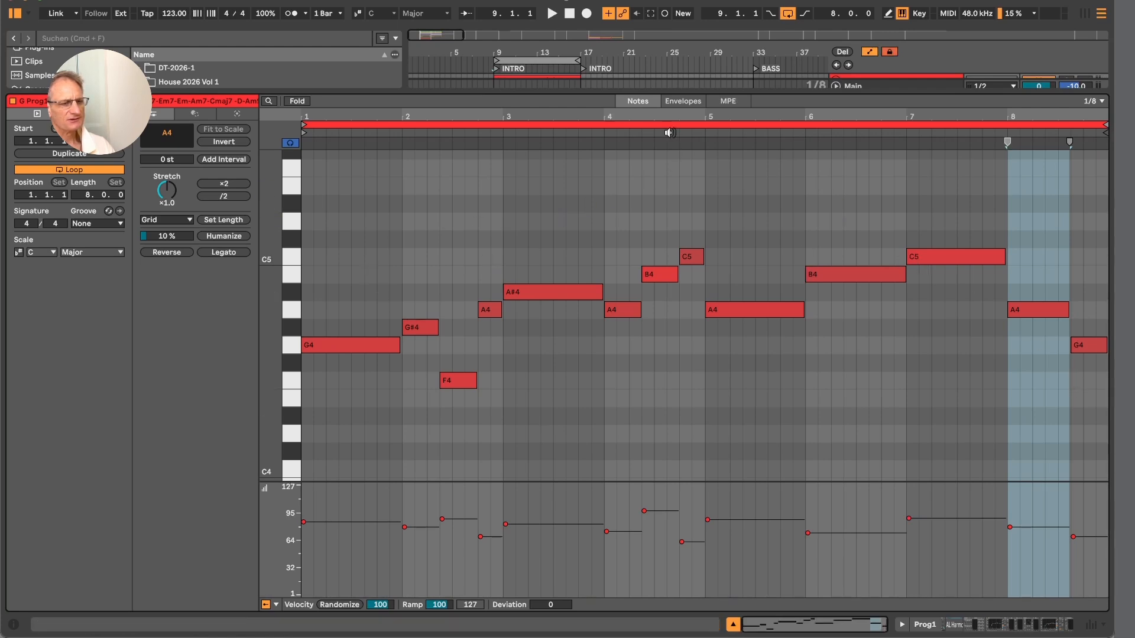
{"action": "double_click", "coordinate": [665, 90]}
{"action": "double_click", "coordinate": [870, 284]}
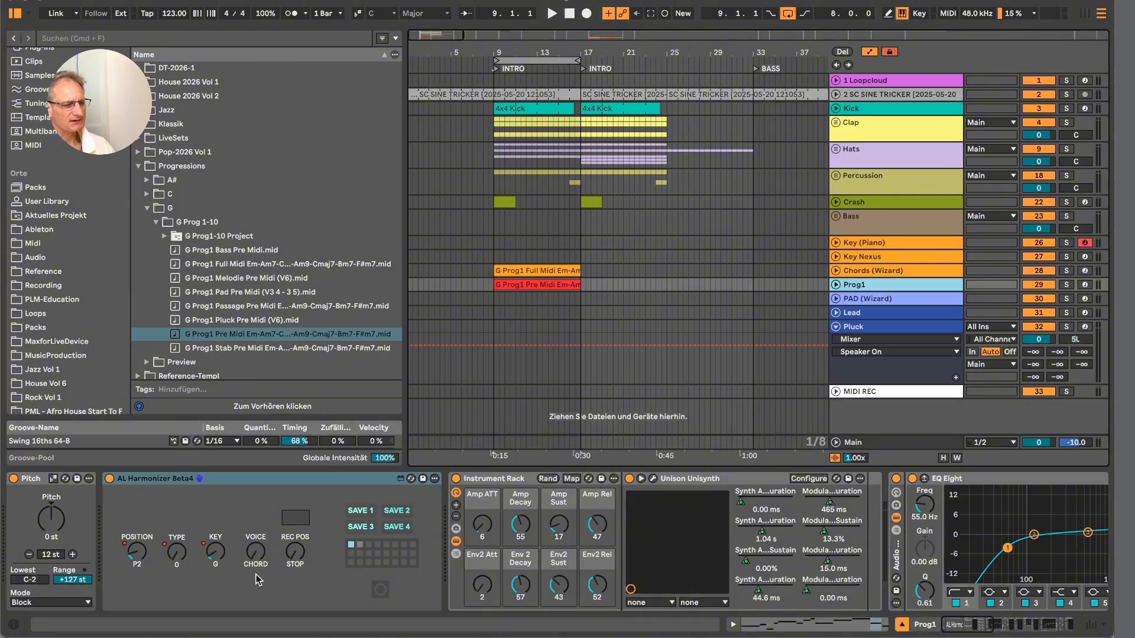
{"action": "left_click", "coordinate": [137, 553]}
{"action": "left_click", "coordinate": [835, 284]}
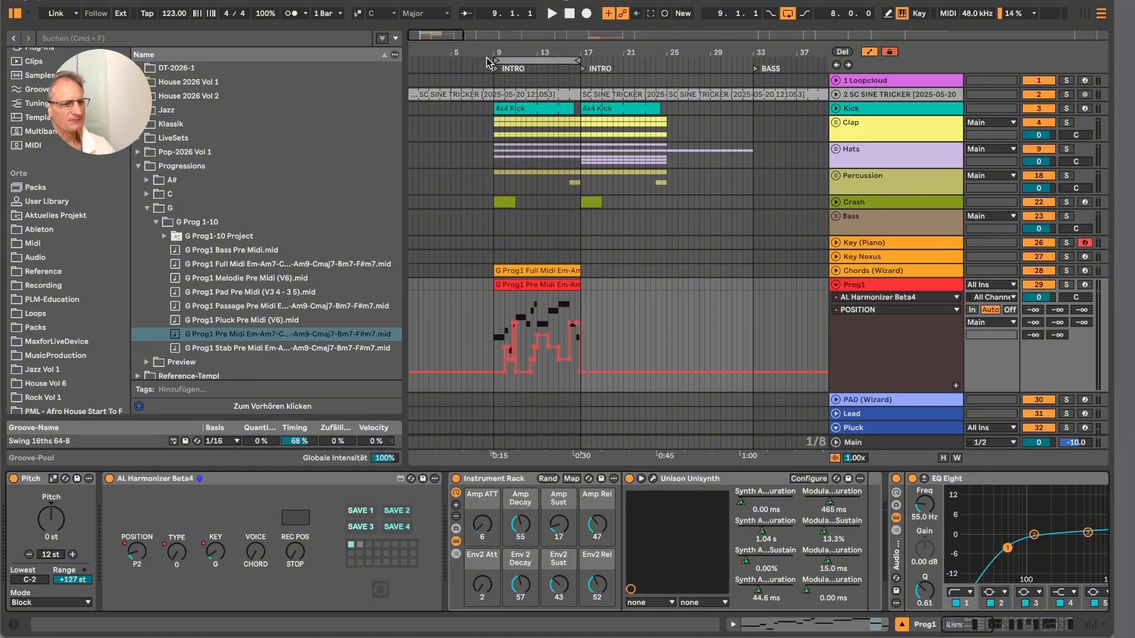
{"action": "left_click_drag", "start_coordinate": [485, 53], "coordinate": [485, 115]}
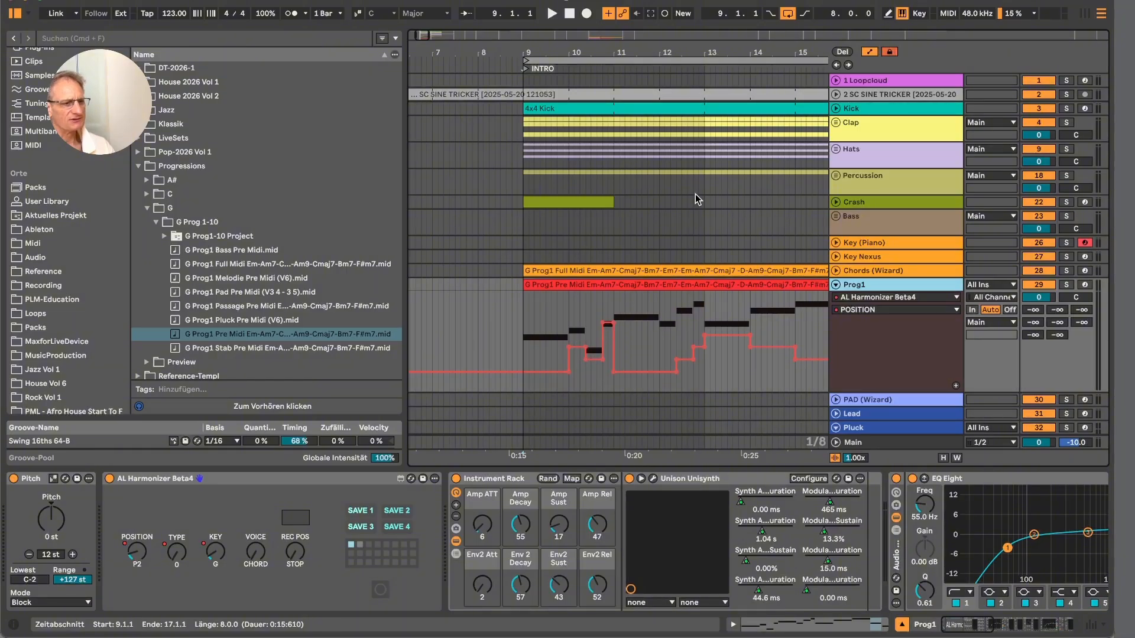
{"action": "left_click_drag", "start_coordinate": [707, 50], "coordinate": [648, 24]}
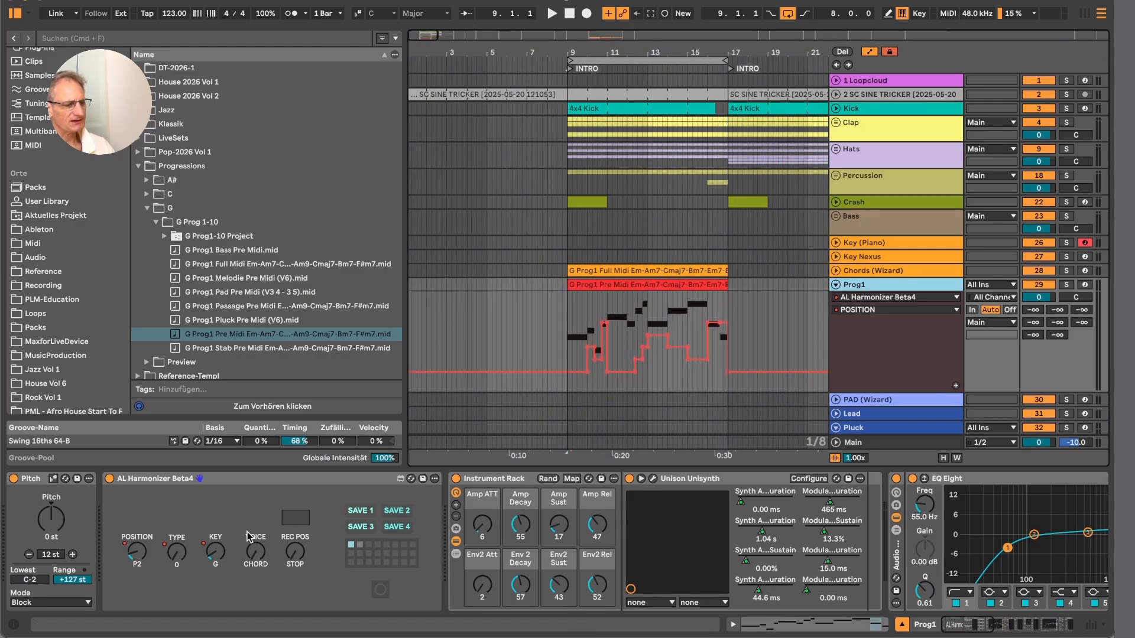
- Show the harmonizer's TYPE automation on Prog1 and remove the drop at bar 17 where the clip ends
{"action": "left_click", "coordinate": [178, 555]}
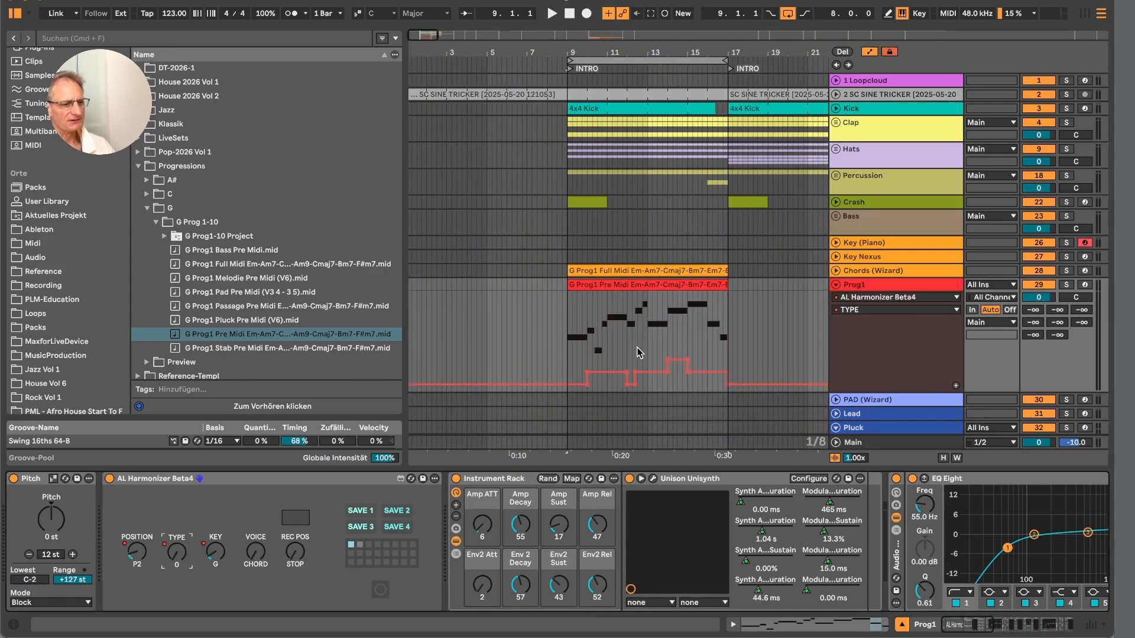
{"action": "left_click", "coordinate": [574, 384]}
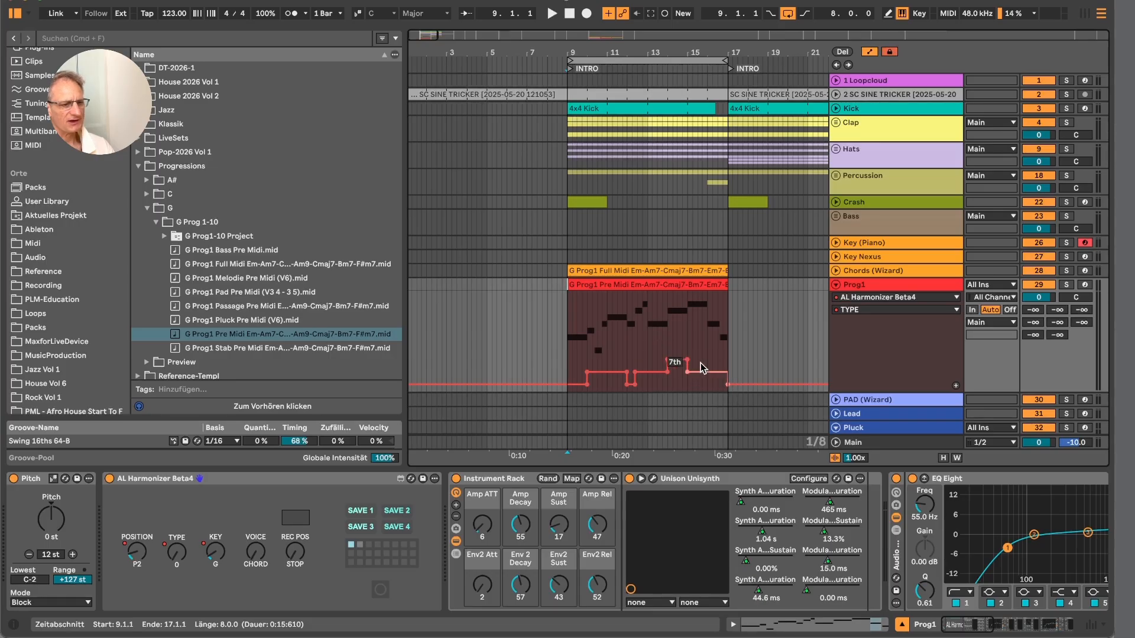
{"action": "left_click", "coordinate": [728, 384]}
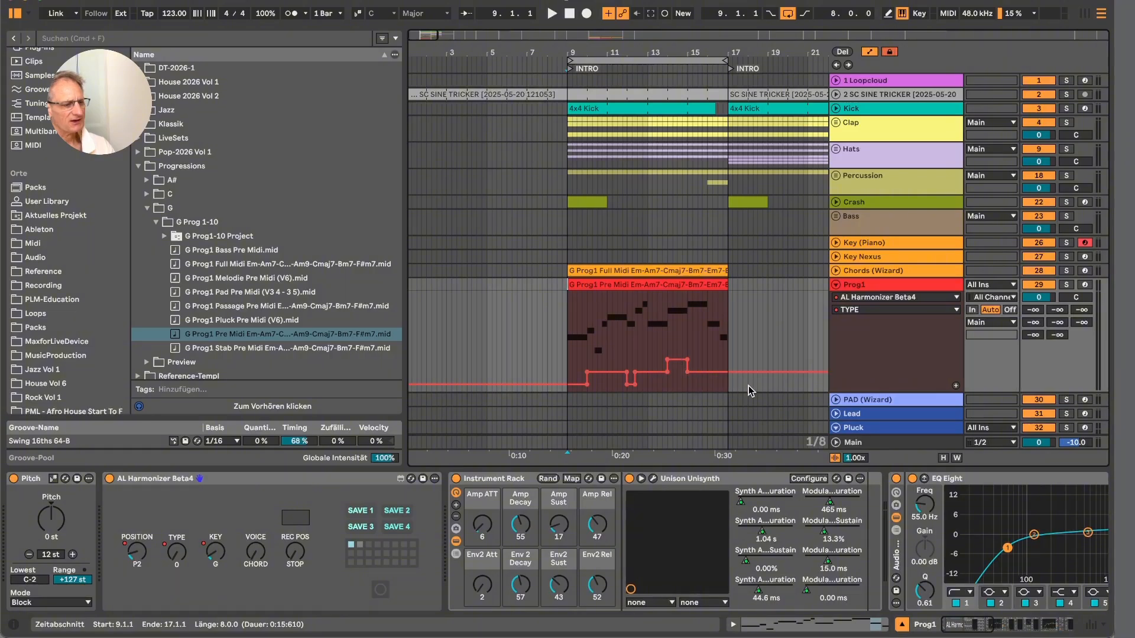
{"action": "left_click", "coordinate": [624, 283]}
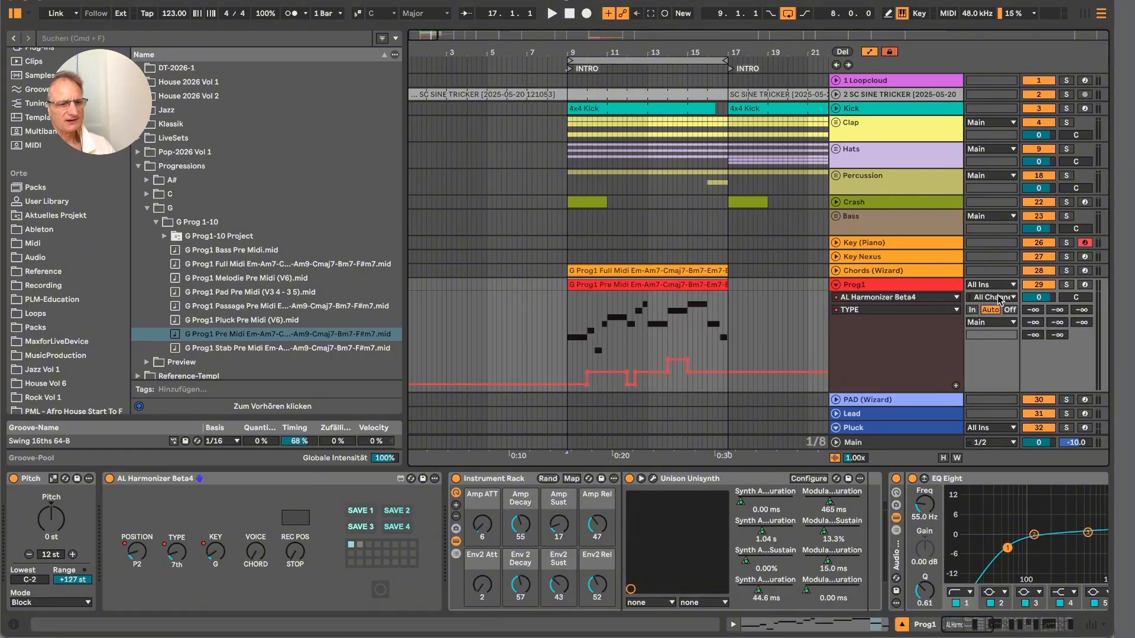
- Solo the Prog1 and Chords (Wizard) tracks and play bars 9 to 17 to compare their chords
{"action": "left_click", "coordinate": [1068, 287]}
{"action": "key", "text": "space"}
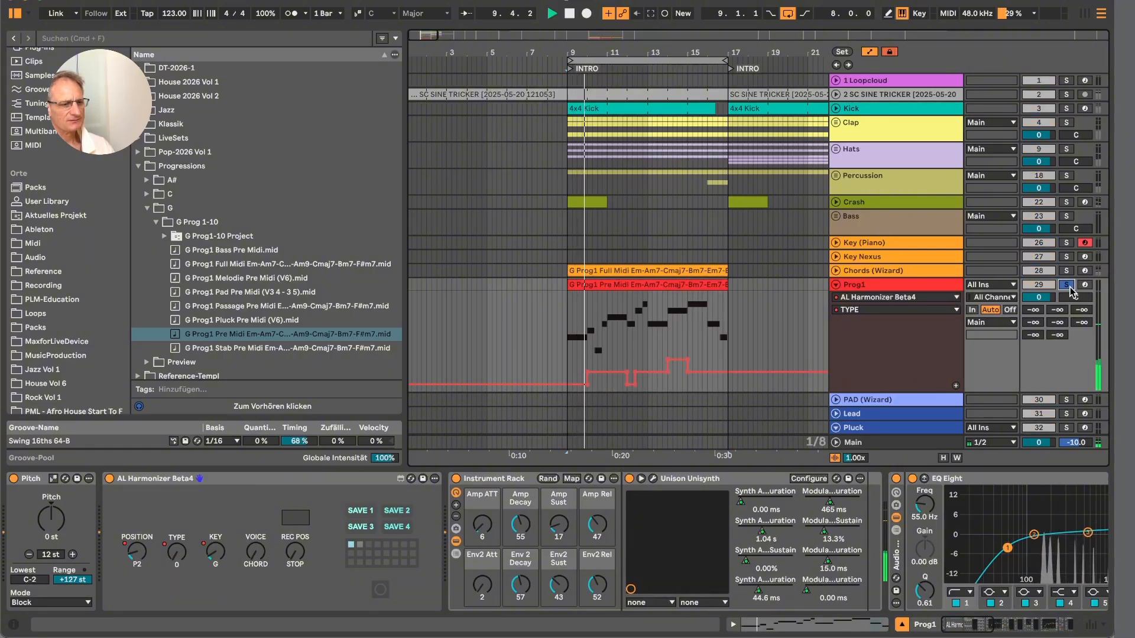
{"action": "left_click", "coordinate": [1067, 272]}
{"action": "key", "text": "space"}
{"action": "key", "text": "space"}
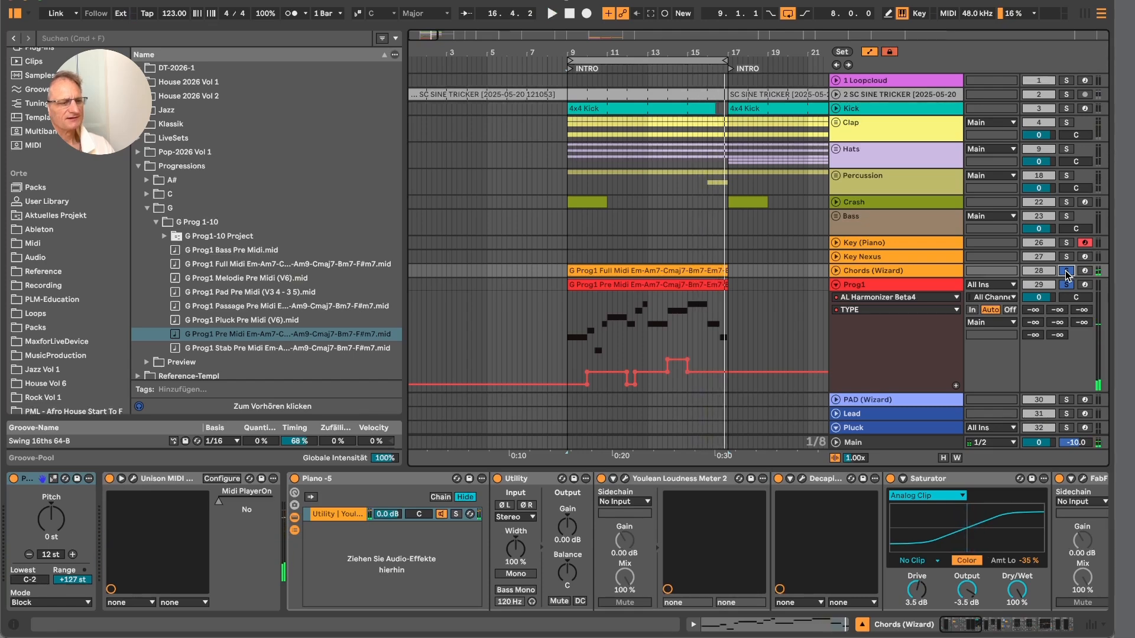
{"action": "left_click", "coordinate": [699, 284]}
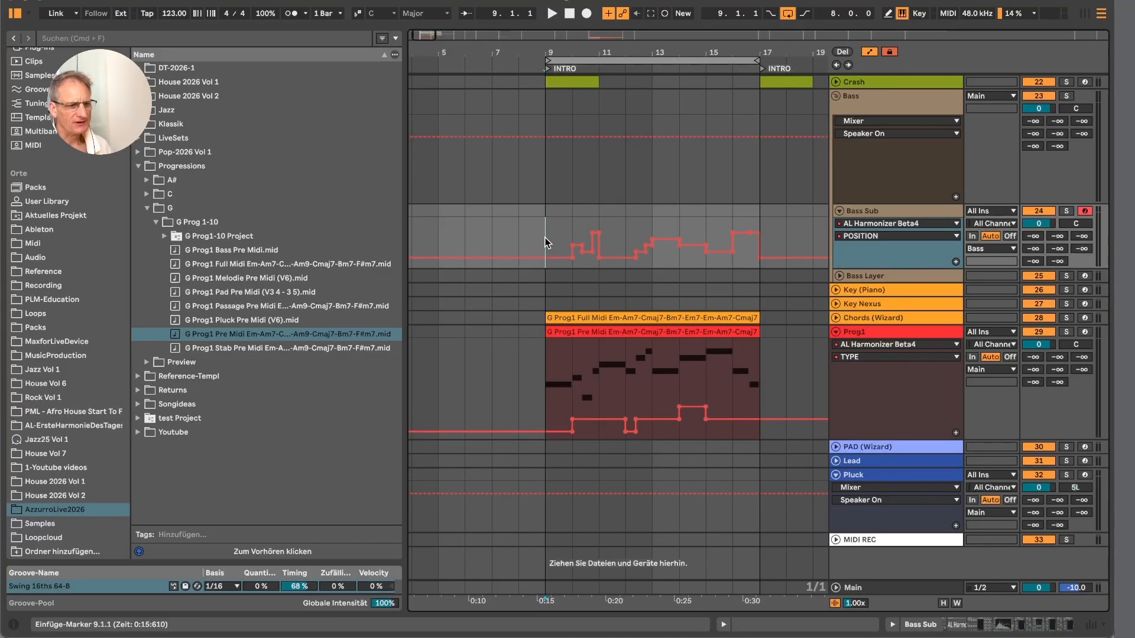
- Perform a bass line on the Bass Sub track from 9.1.1 to 17.1.1 and capture it as a MIDI clip
{"action": "scroll", "coordinate": [545, 237], "scroll_direction": "right", "scroll_amount": 2}
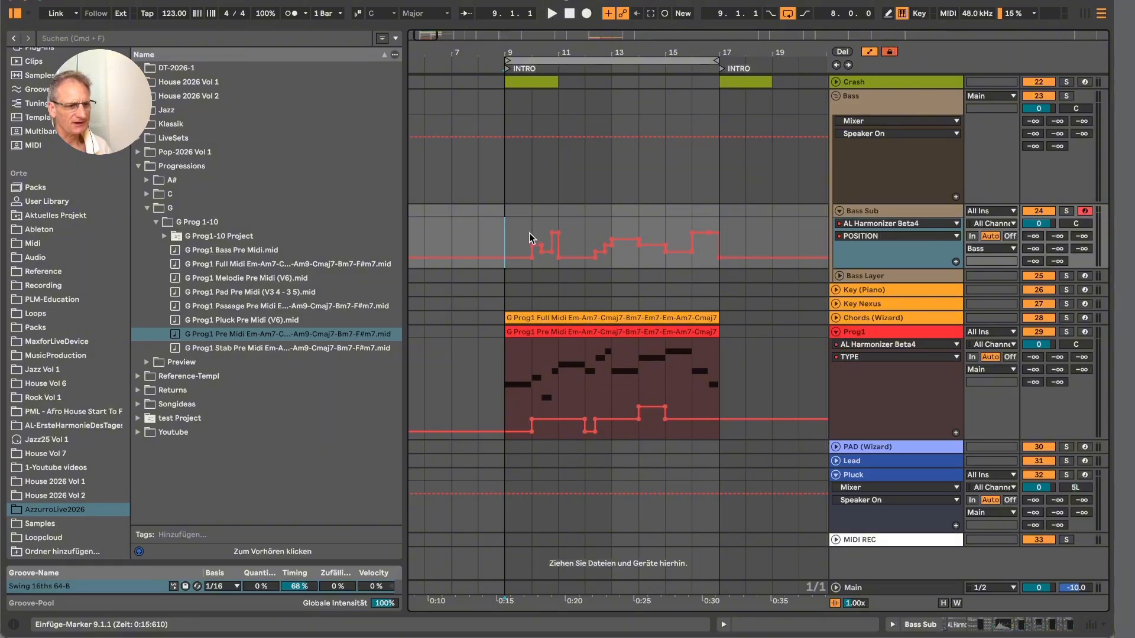
{"action": "double_click", "coordinate": [899, 210]}
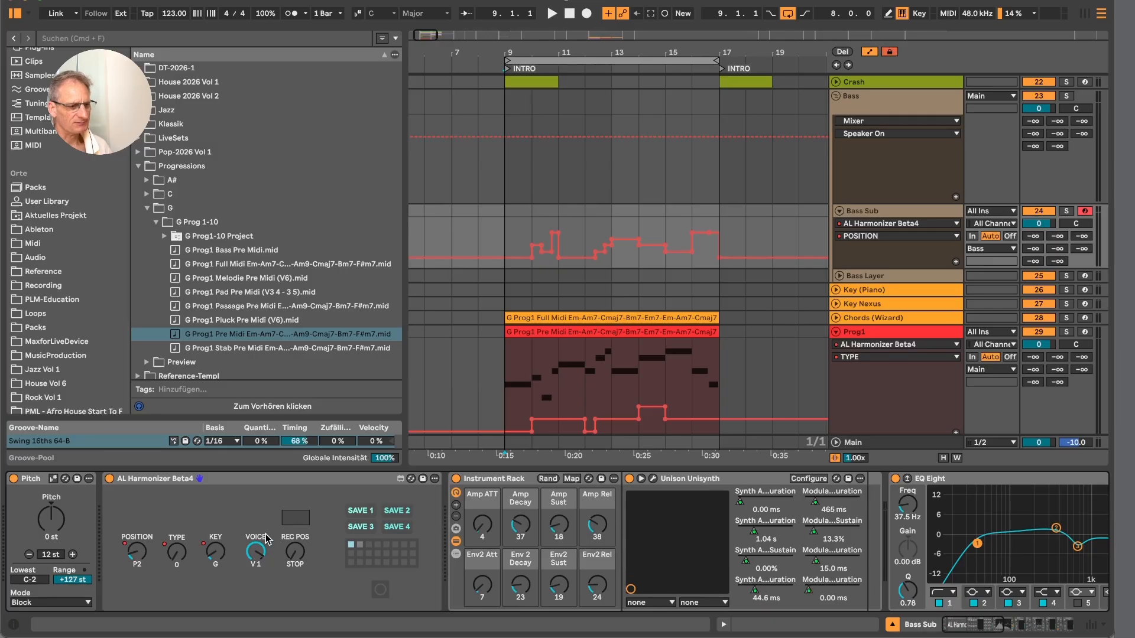
{"action": "left_click", "coordinate": [504, 238]}
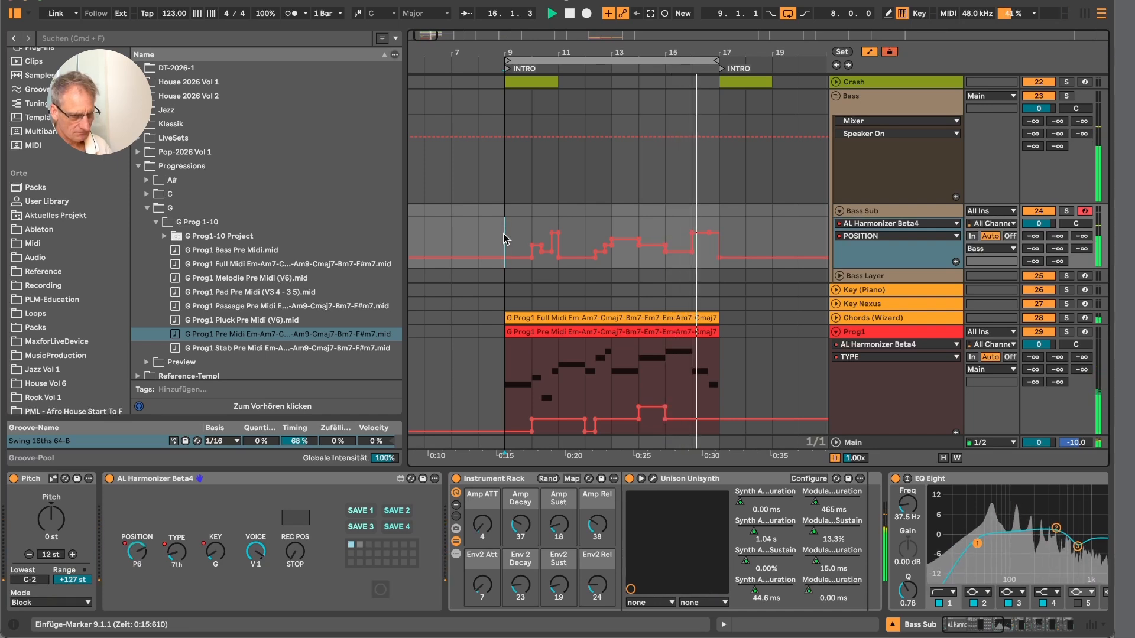
{"action": "key", "text": "space"}
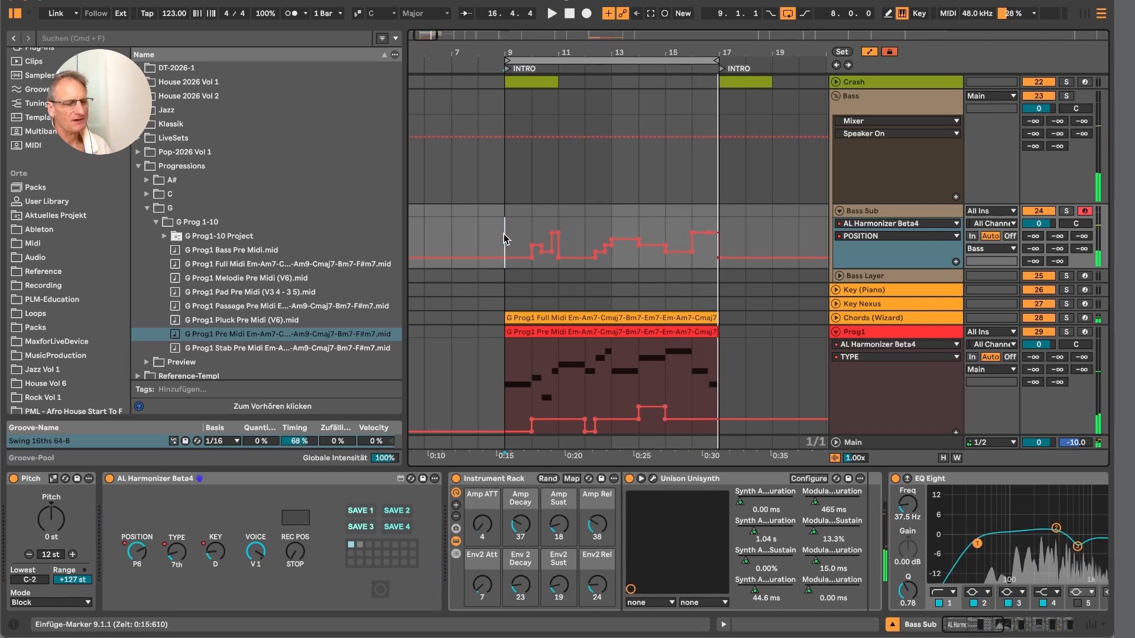
{"action": "left_click", "coordinate": [650, 16]}
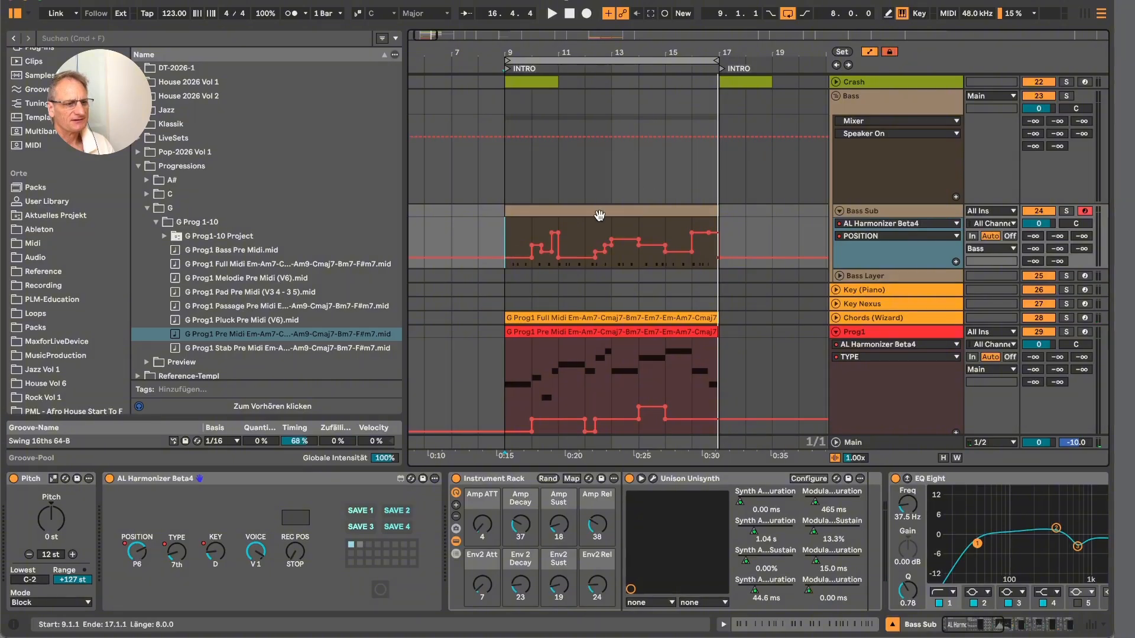
- Open the captured Bass Sub clip in the note editor and play it back
{"action": "left_click", "coordinate": [600, 214]}
{"action": "double_click", "coordinate": [599, 211]}
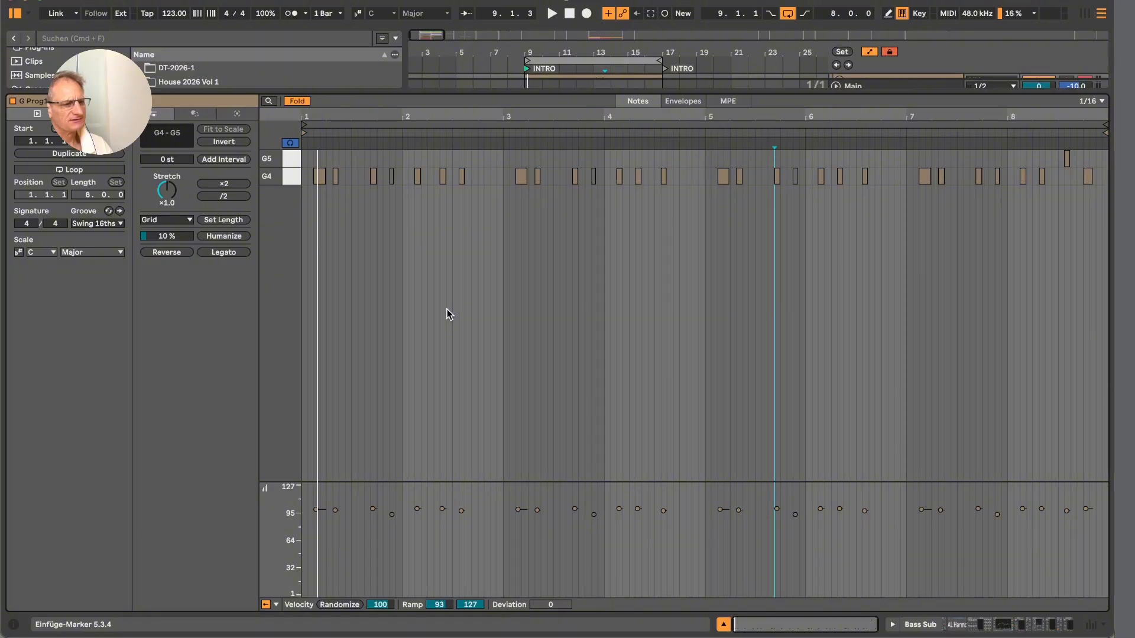
{"action": "key", "text": "space"}
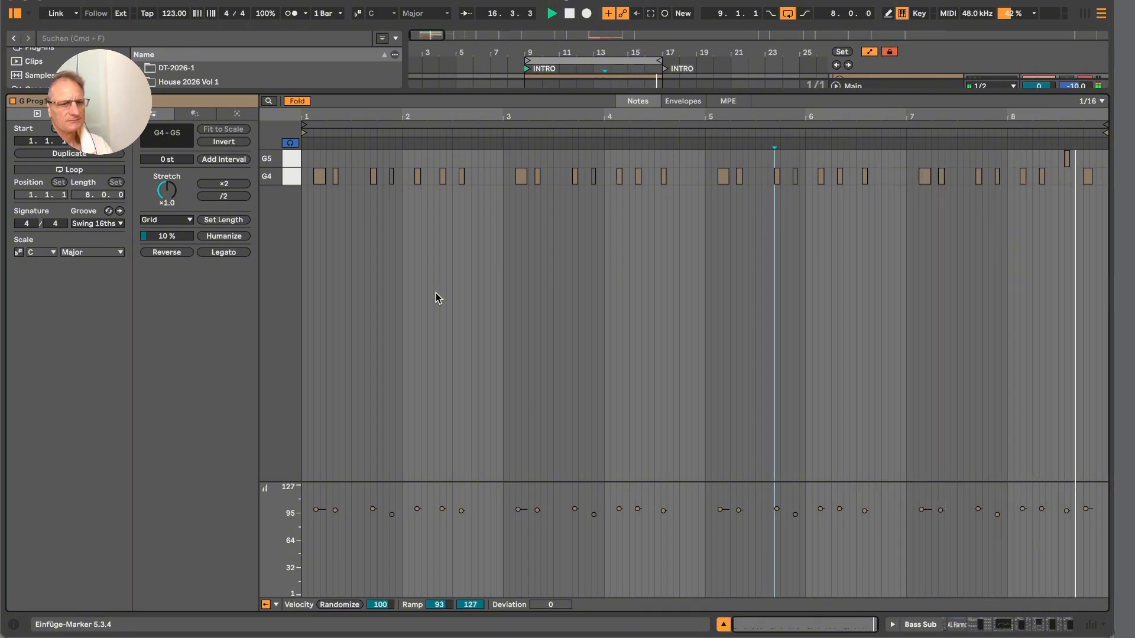
{"action": "key", "text": "space"}
- Move the G4 note on beat 2 of bar 8 to 8.2.3 and audition the end of the bass line
{"action": "scroll", "coordinate": [963, 195], "scroll_direction": "up", "scroll_amount": 5}
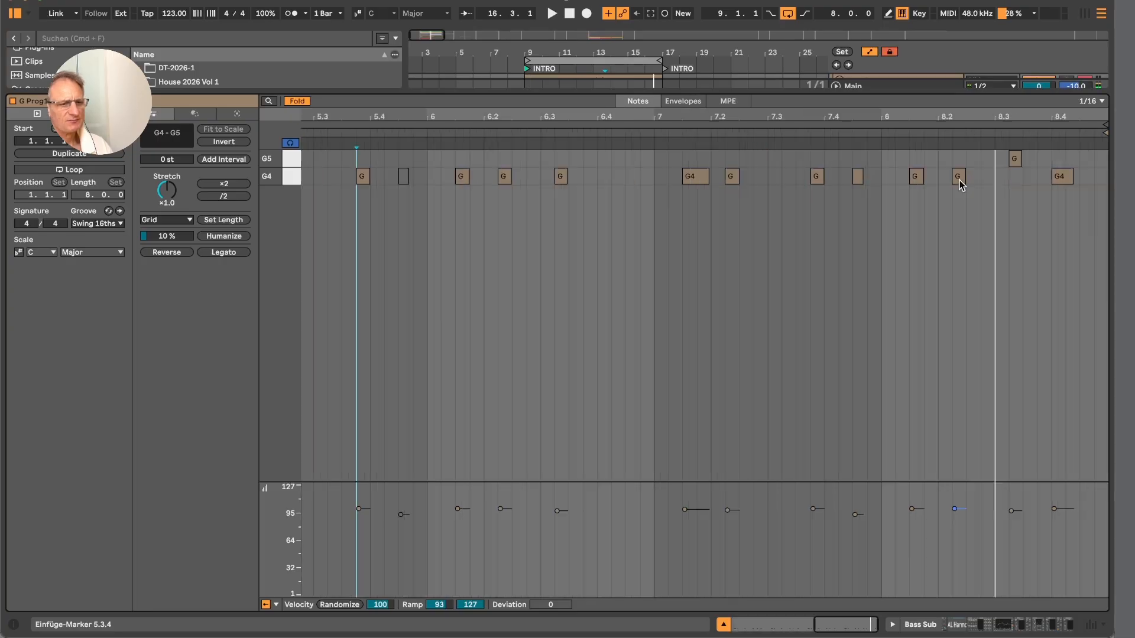
{"action": "left_click", "coordinate": [958, 179]}
{"action": "left_click_drag", "start_coordinate": [958, 180], "coordinate": [969, 182]}
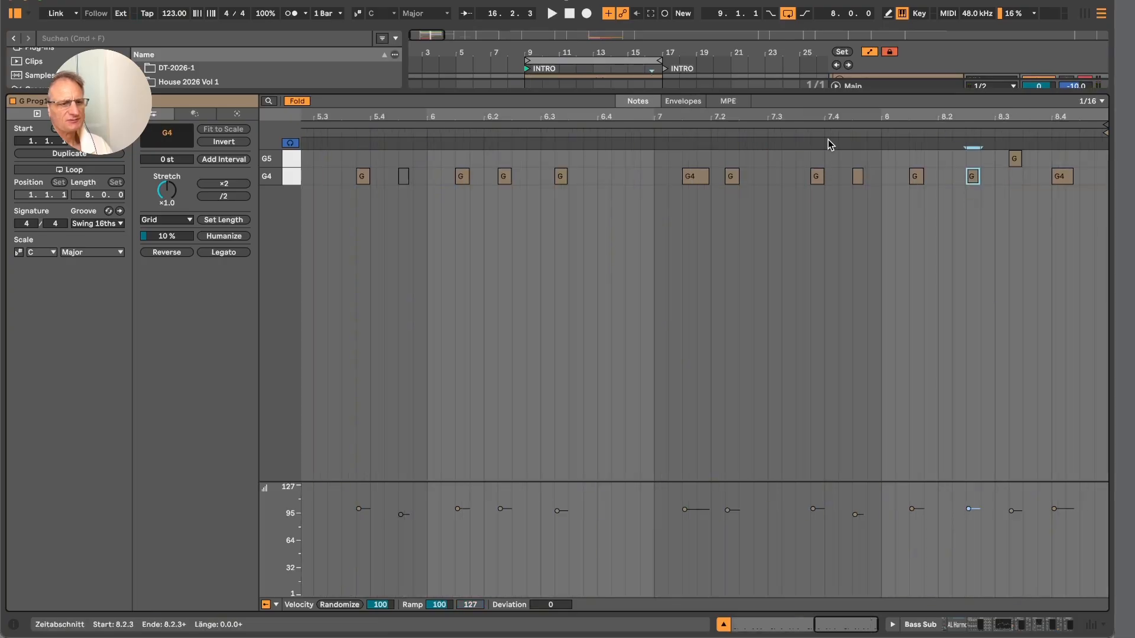
{"action": "left_click", "coordinate": [804, 133]}
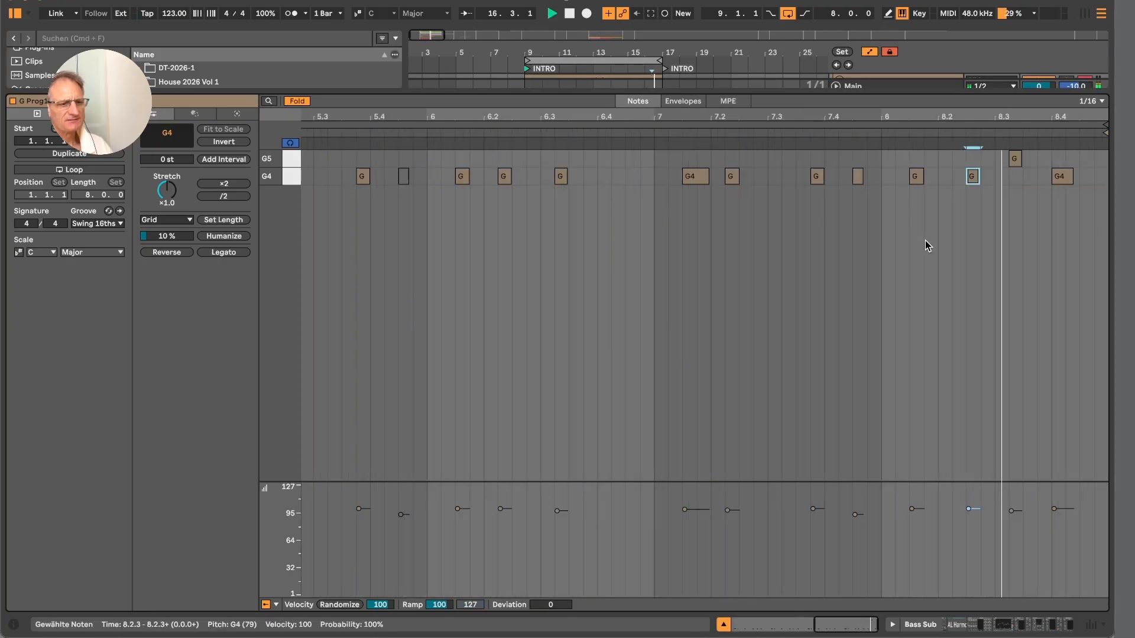
{"action": "key", "text": "space"}
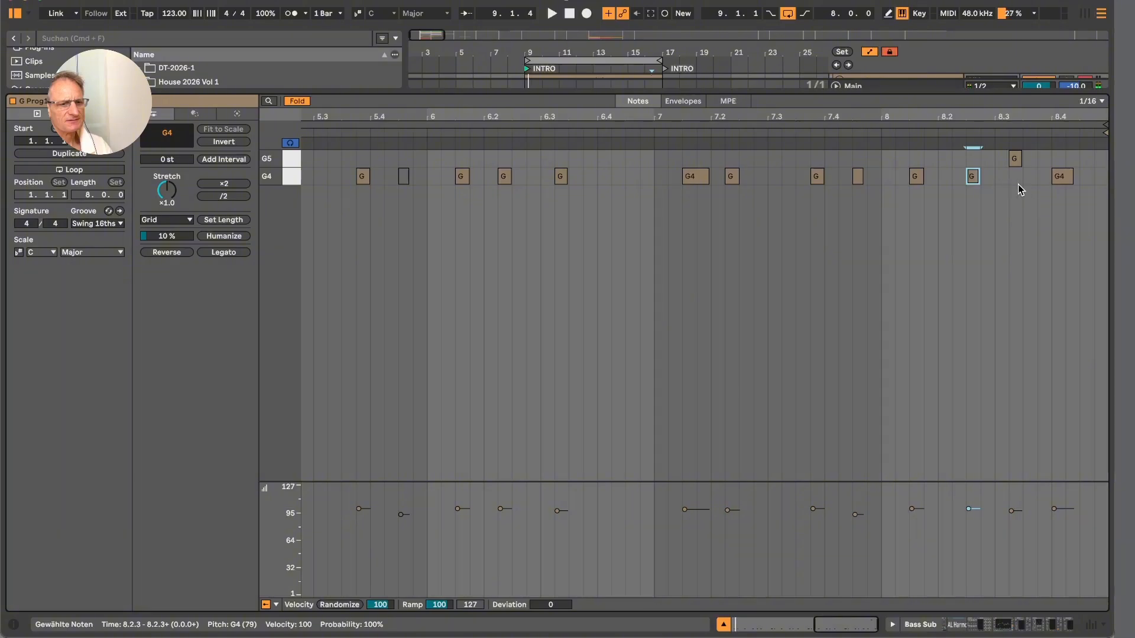
- Move the bass clip's last G4 note to 8.4.3 and try an extra short G4 note at 8.3.4
{"action": "left_click_drag", "start_coordinate": [1064, 183], "coordinate": [1092, 181]}
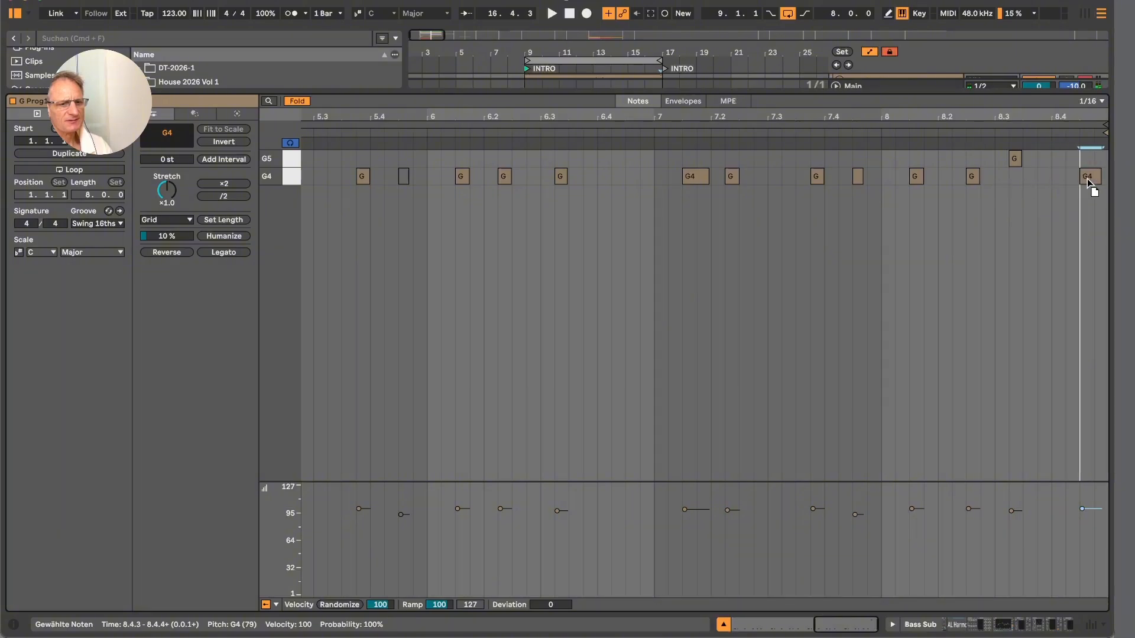
{"action": "left_click", "coordinate": [899, 132]}
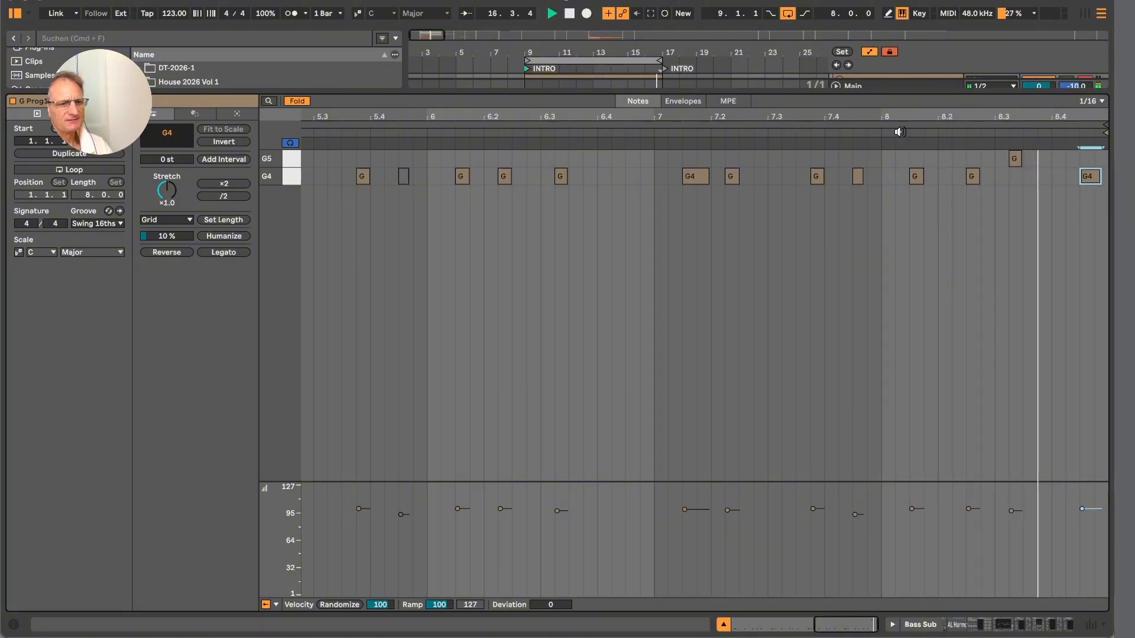
{"action": "double_click", "coordinate": [1044, 177]}
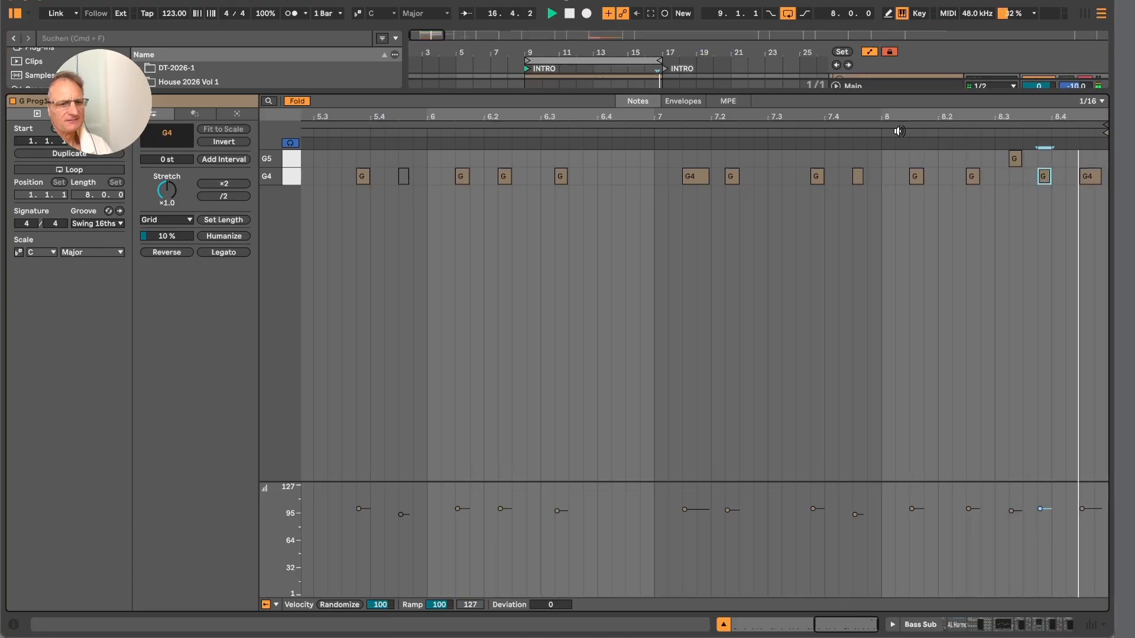
- Place the short G4 note at 8.2.4 and the G5 note at 8.3.3, and audition the bass clip
{"action": "key", "text": "Left"}
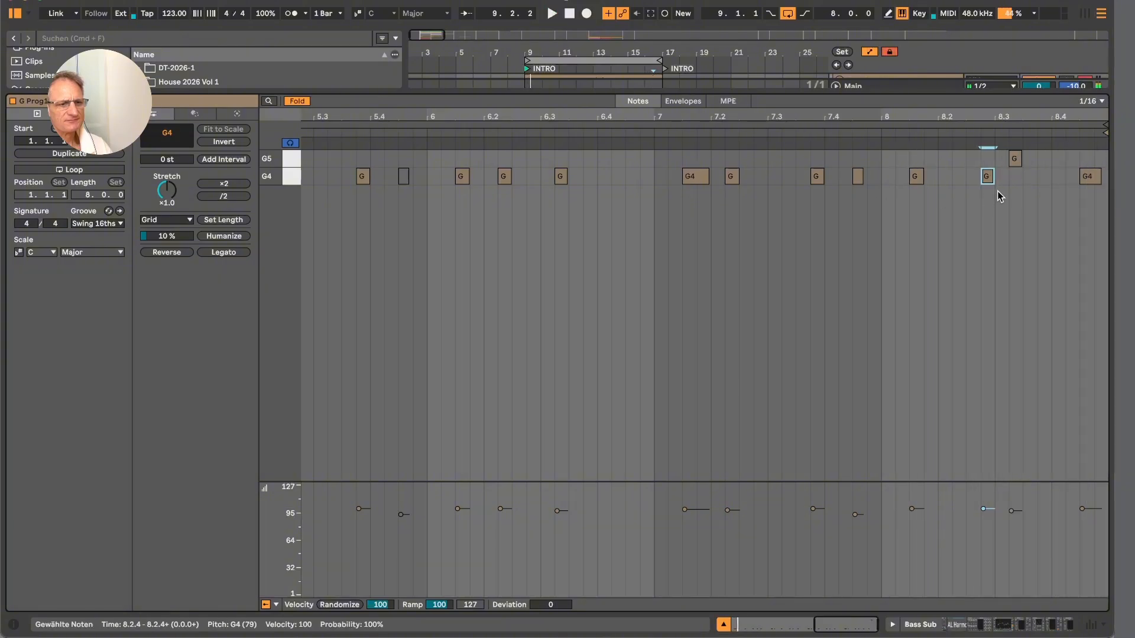
{"action": "key", "text": "Right"}
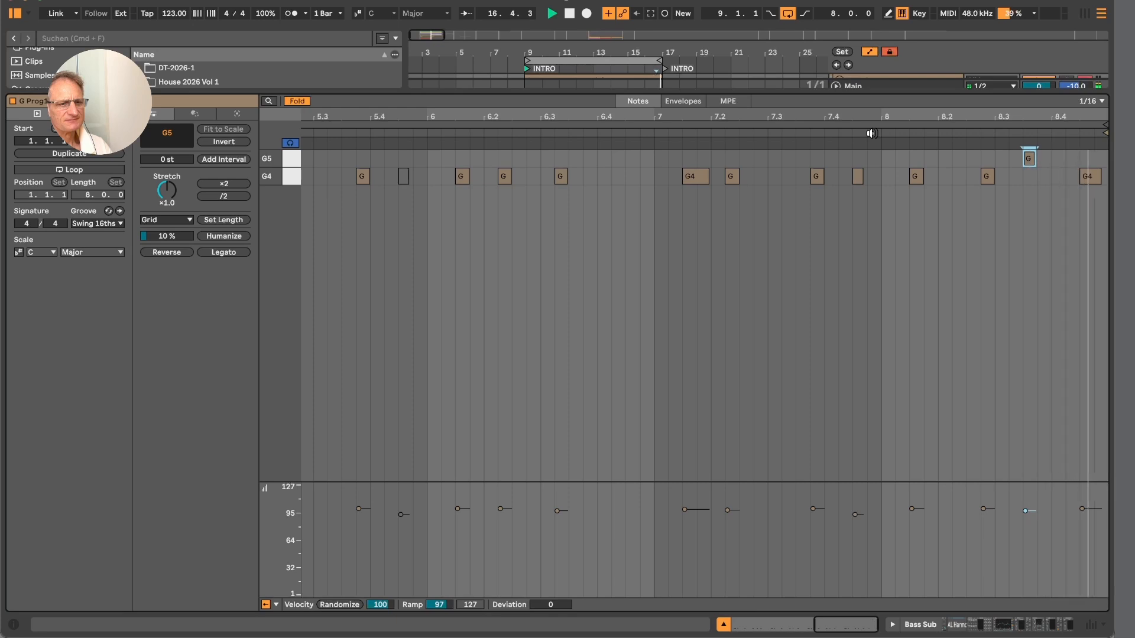
{"action": "left_click_drag", "start_coordinate": [918, 117], "coordinate": [1025, 115]}
{"action": "key", "text": "space"}
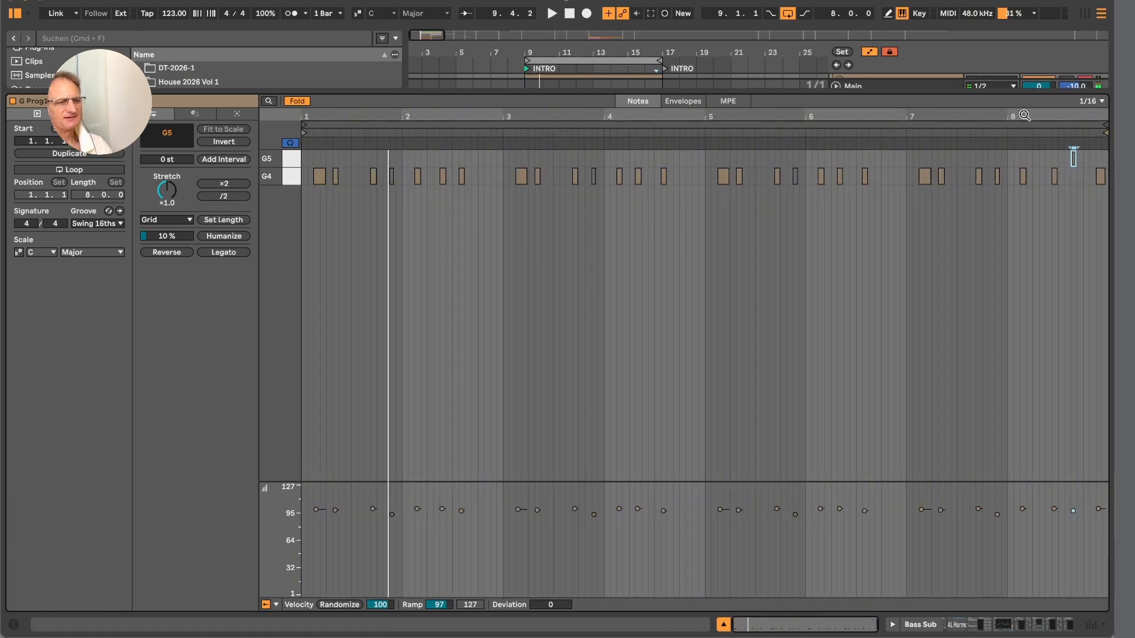
- Audition the edited Bass Sub clip once more, stop playback and close the note editor
{"action": "left_click", "coordinate": [800, 133]}
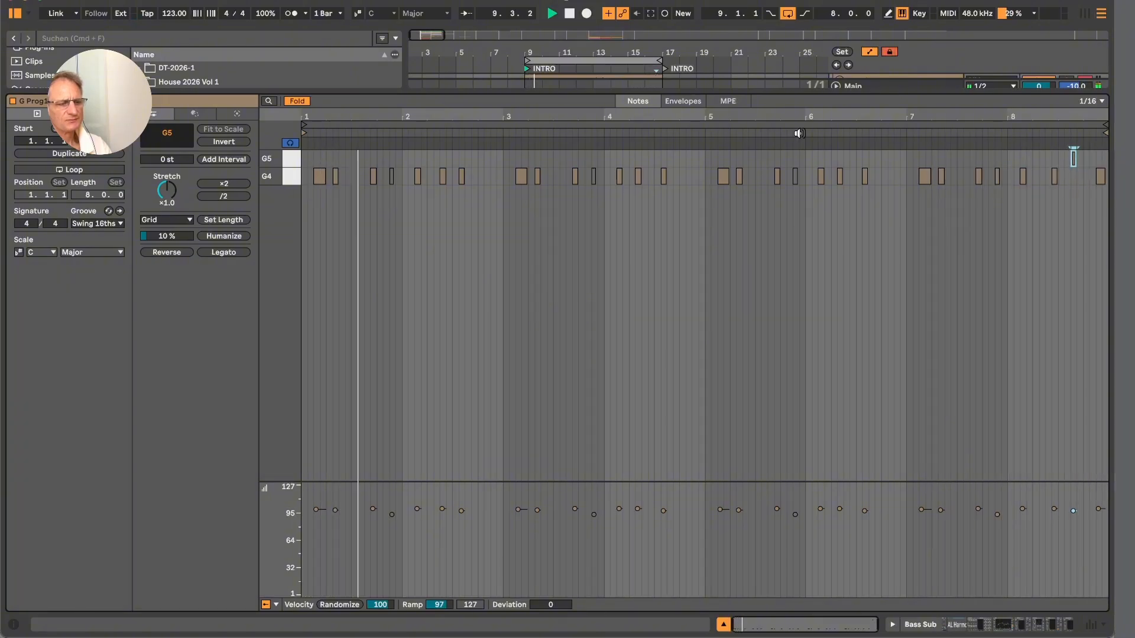
{"action": "key", "text": "space"}
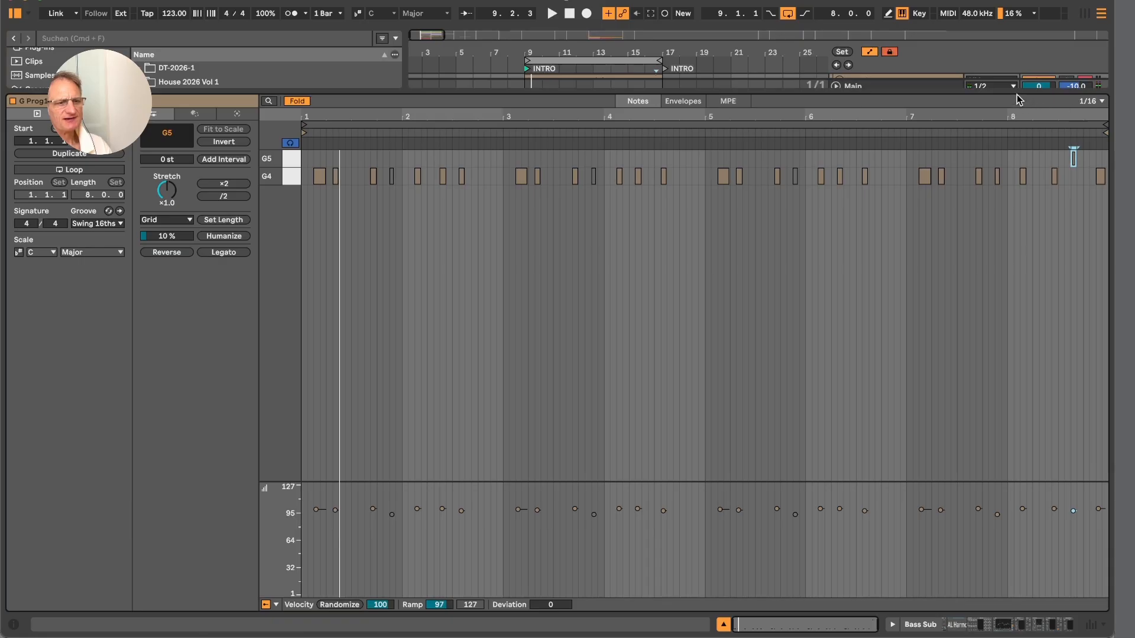
{"action": "key", "text": "alt+super+l"}
- Solo the Key Nexus track, play its chord clip from the intro, and remove the solo
{"action": "left_click", "coordinate": [612, 211]}
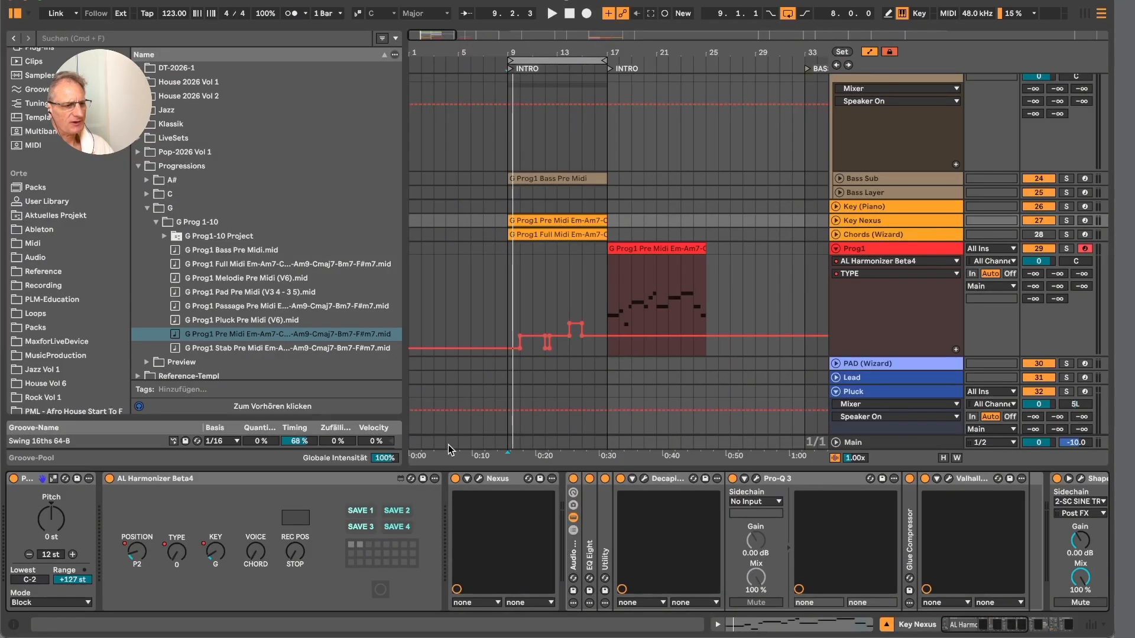
{"action": "left_click", "coordinate": [506, 286]}
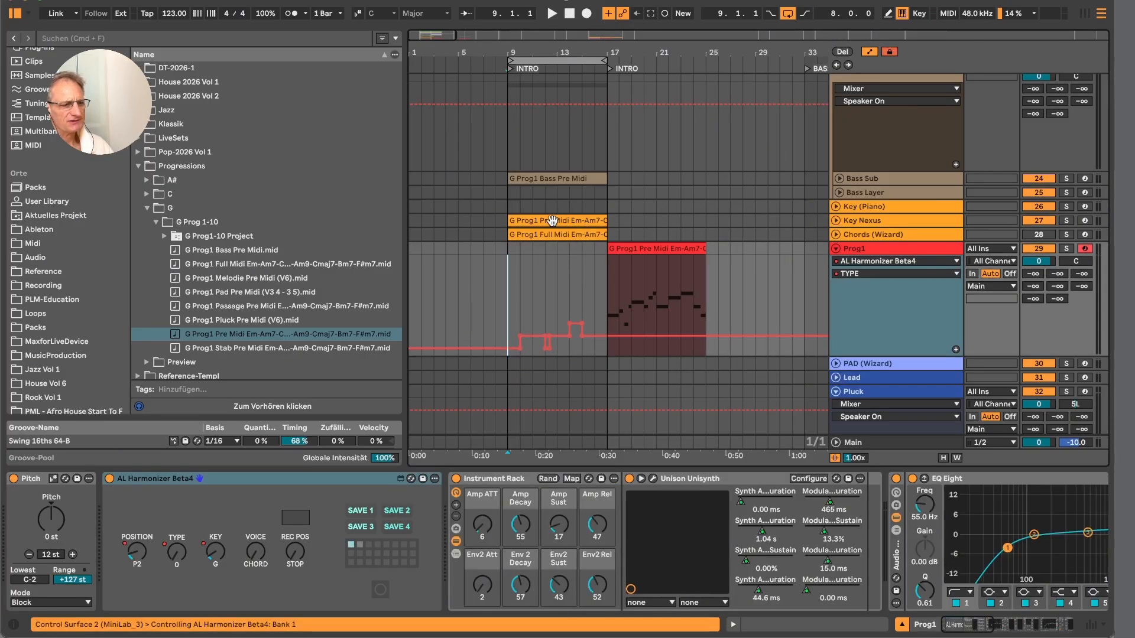
{"action": "left_click", "coordinate": [552, 221]}
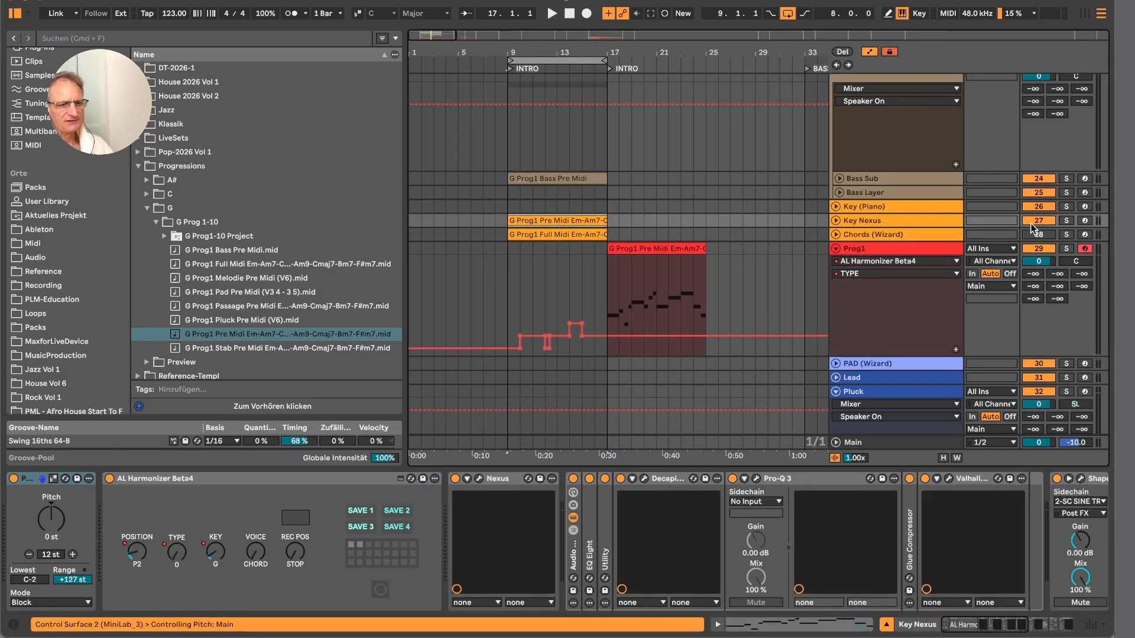
{"action": "left_click", "coordinate": [1067, 221]}
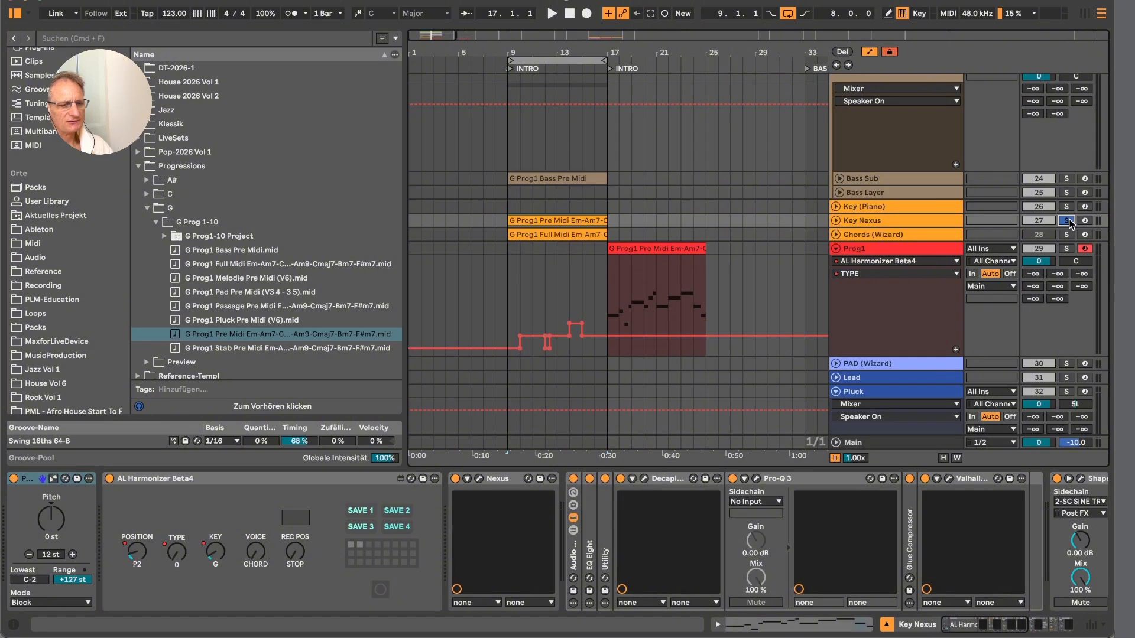
{"action": "key", "text": "space"}
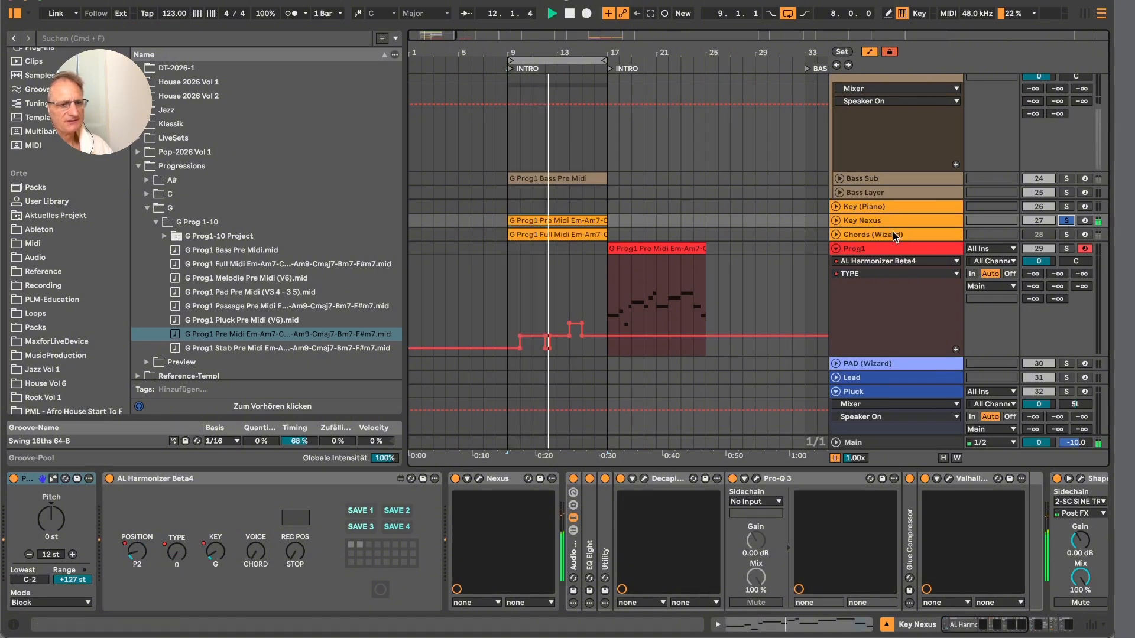
{"action": "left_click", "coordinate": [1066, 221]}
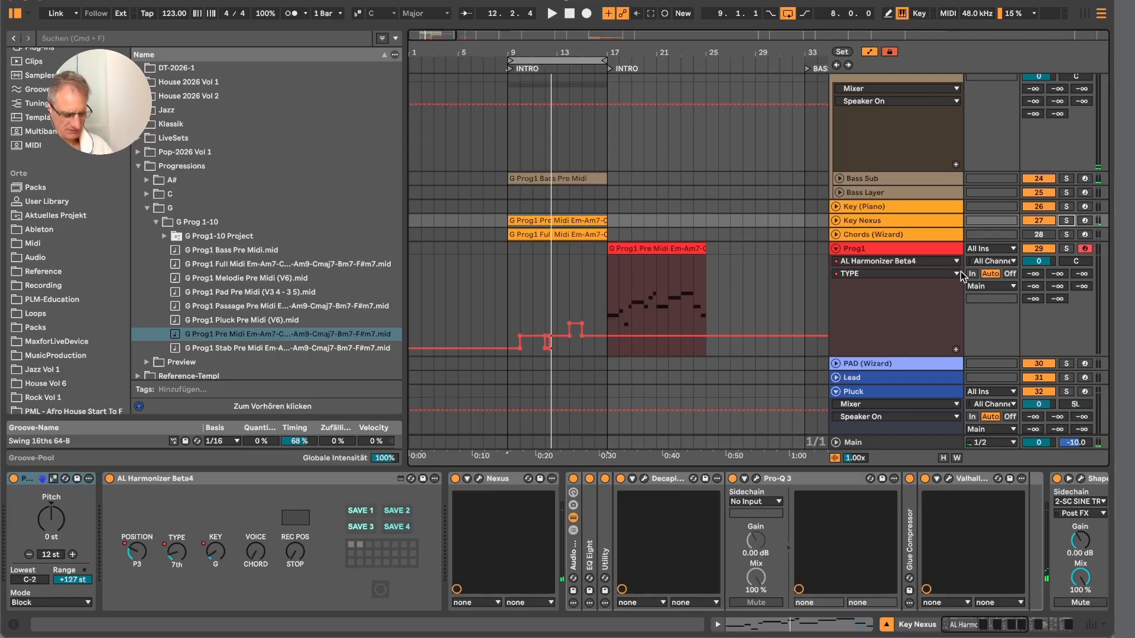
- Play a part on the Prog1 track from bar 9, capture it as an intro clip, and check its notes in the note editor
{"action": "left_click", "coordinate": [507, 287]}
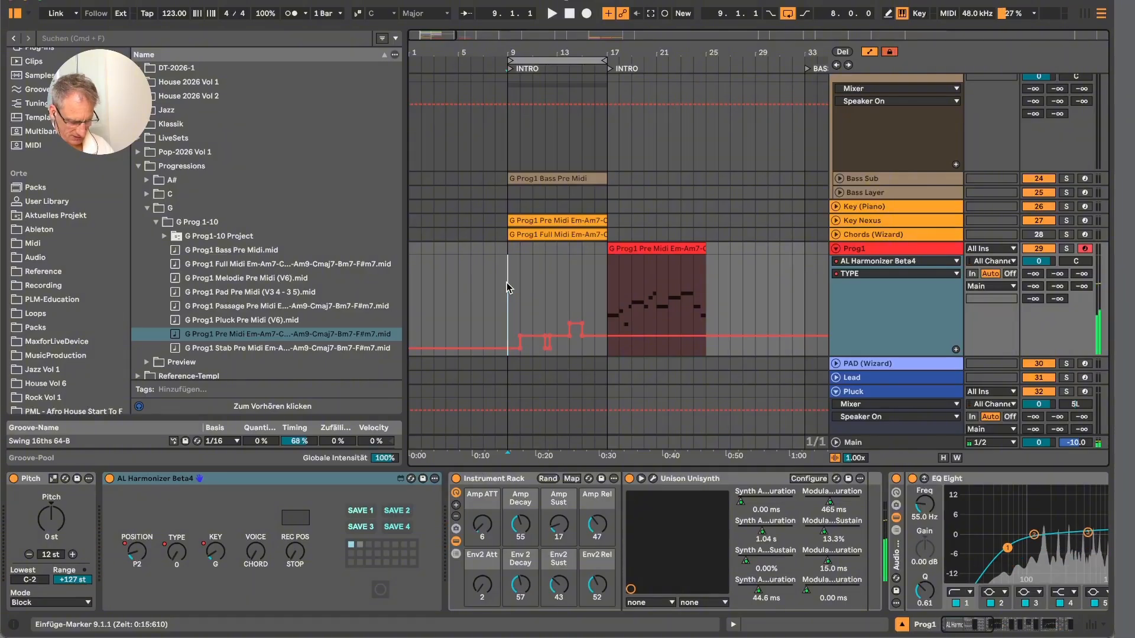
{"action": "key", "text": "space"}
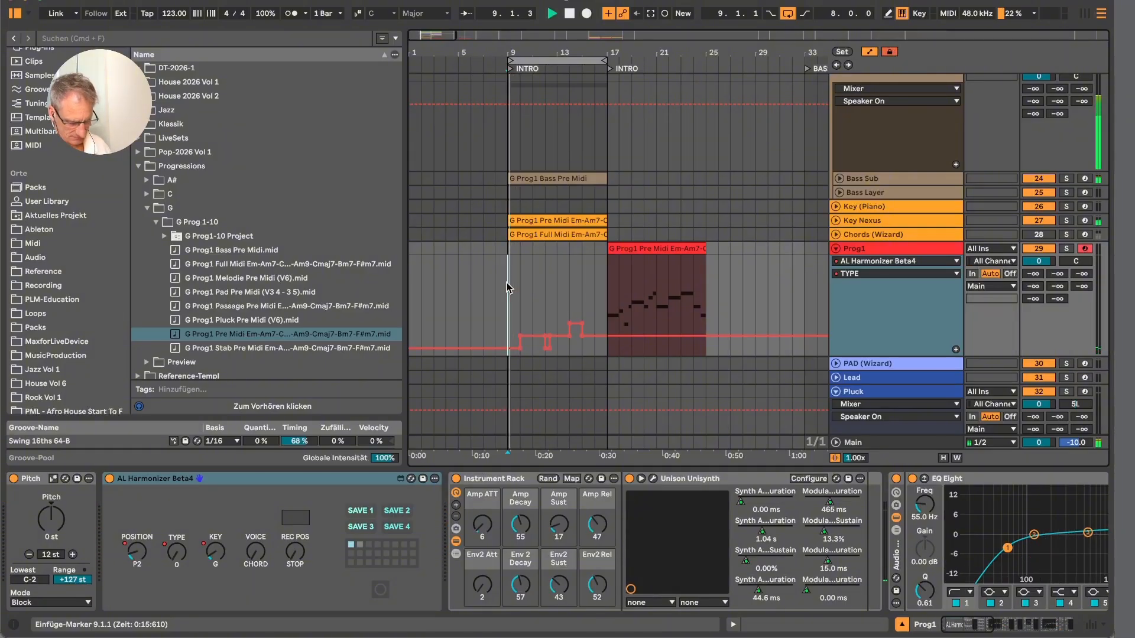
{"action": "key", "text": "space"}
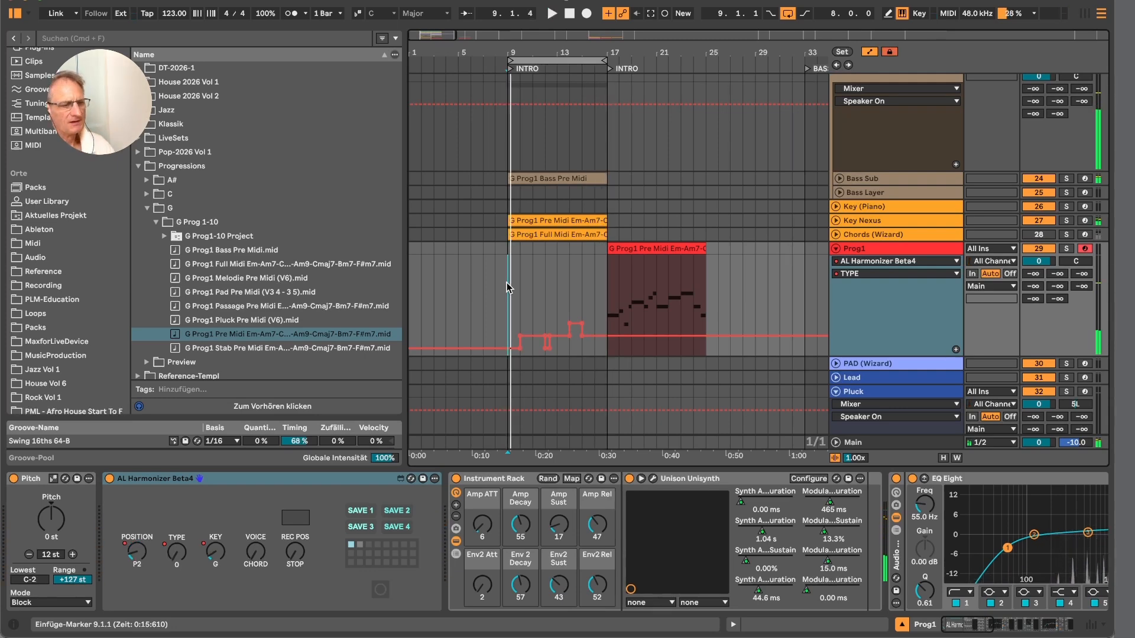
{"action": "left_click", "coordinate": [650, 13]}
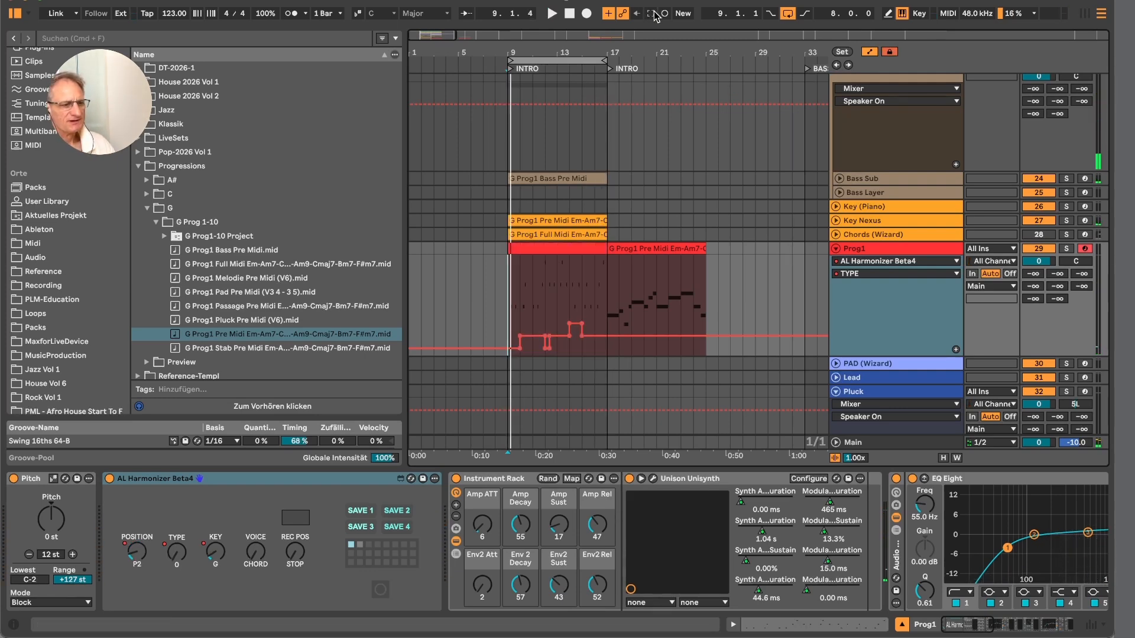
{"action": "double_click", "coordinate": [547, 254]}
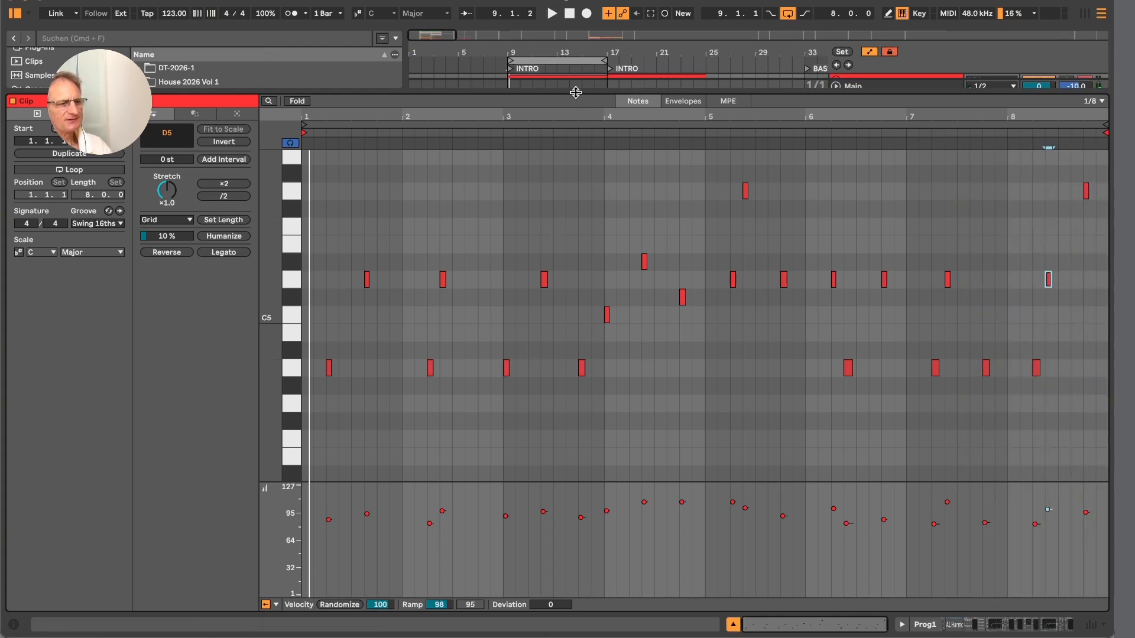
{"action": "key", "text": "super+alt+l"}
- Unfold the Key (Piano) track, open its G Prog1 Passage clip in the note editor and play it back
{"action": "left_click", "coordinate": [588, 334]}
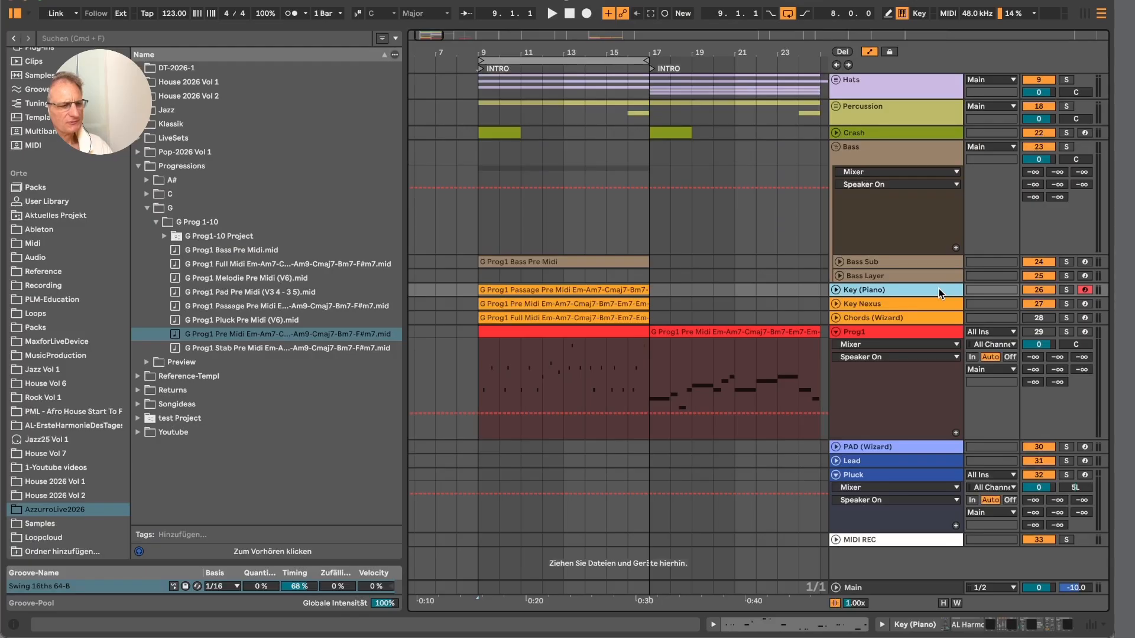
{"action": "key", "text": "u"}
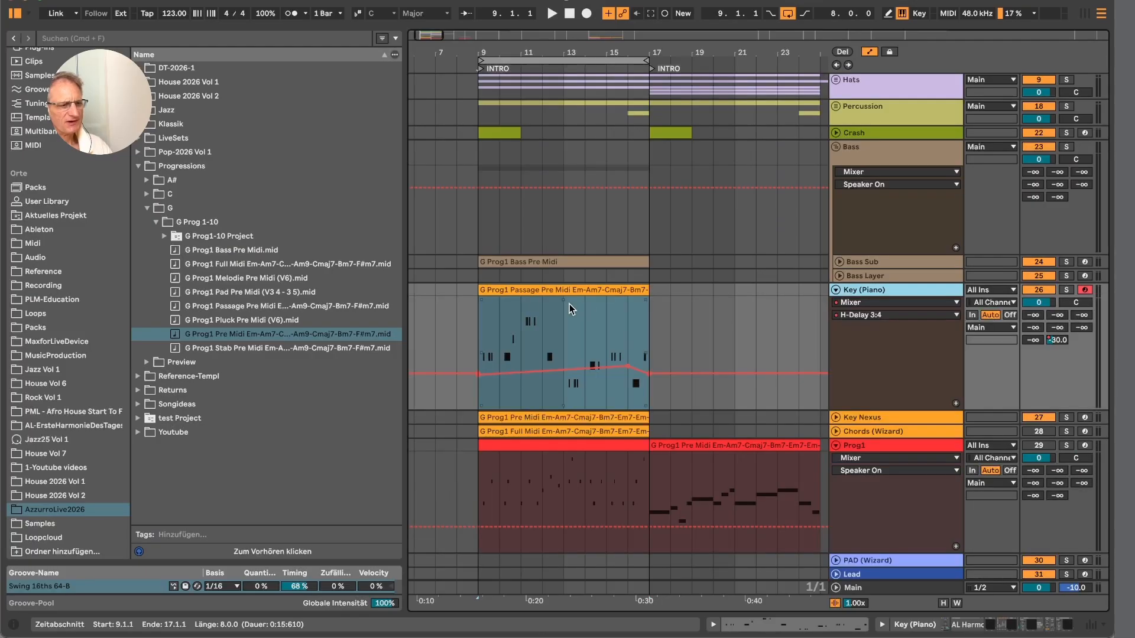
{"action": "left_click", "coordinate": [537, 291]}
{"action": "left_click", "coordinate": [523, 291]}
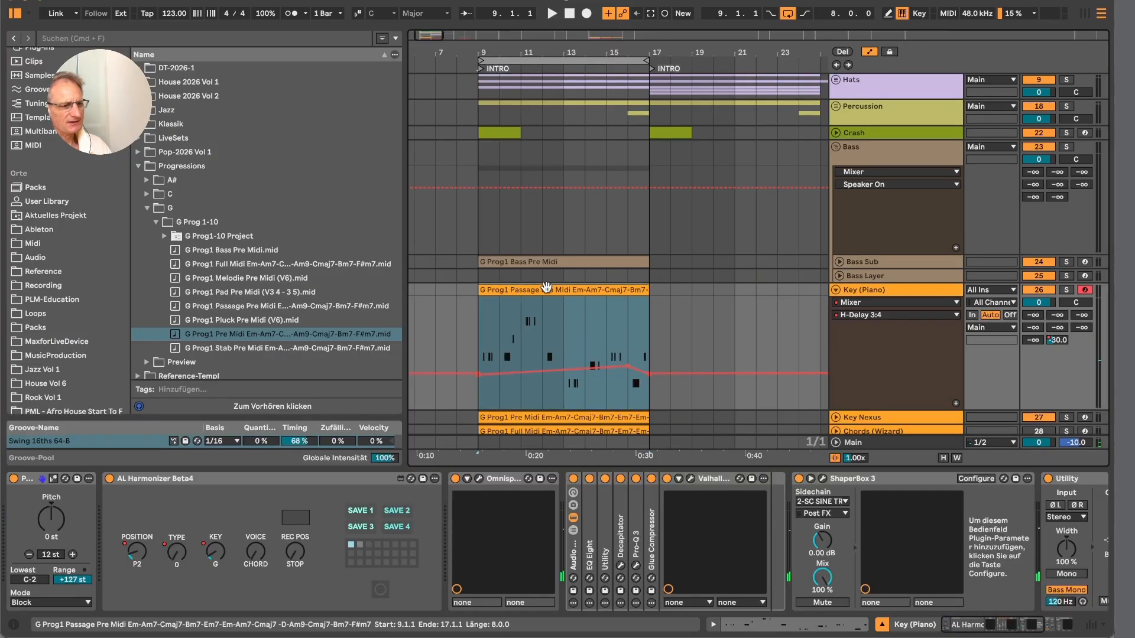
{"action": "double_click", "coordinate": [546, 289]}
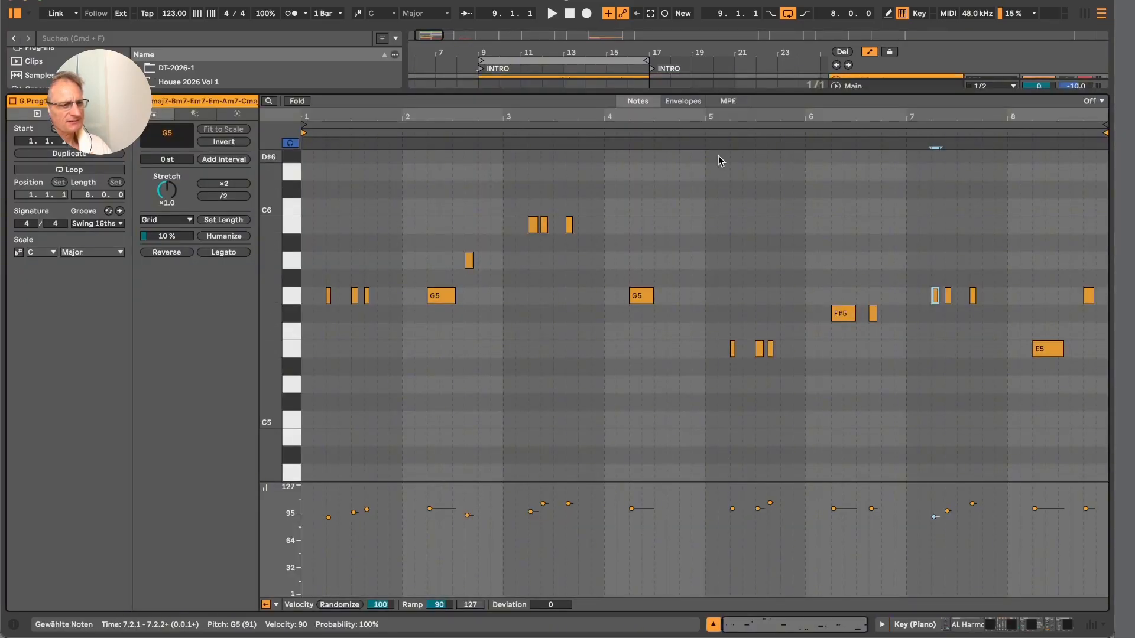
{"action": "key", "text": "space"}
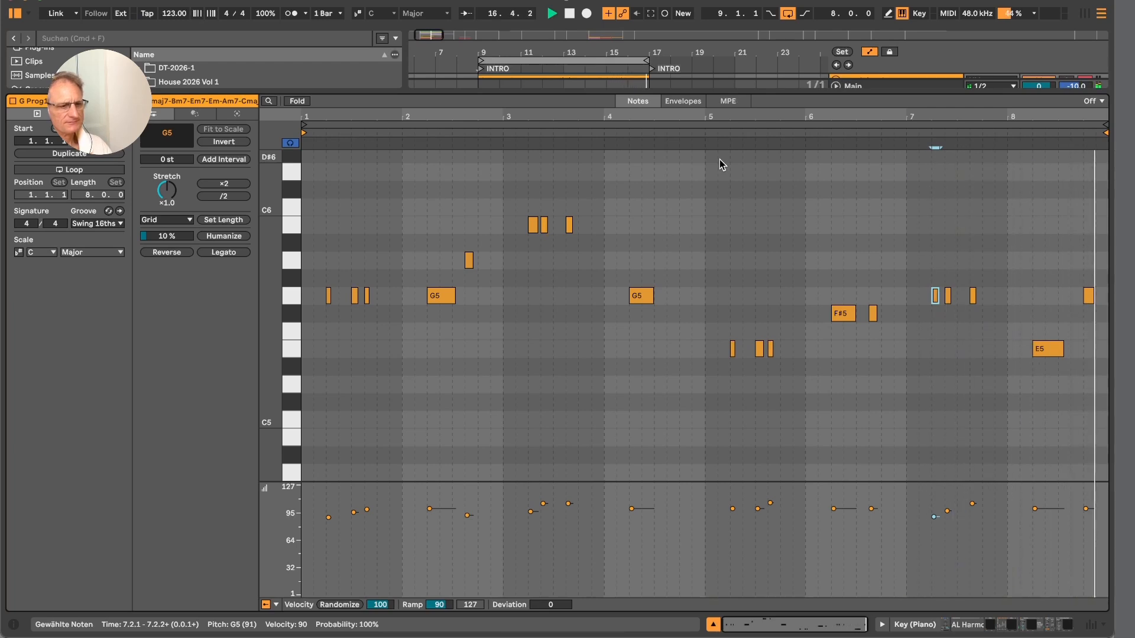
{"action": "key", "text": "space"}
{"action": "key", "text": "super+alt+l"}
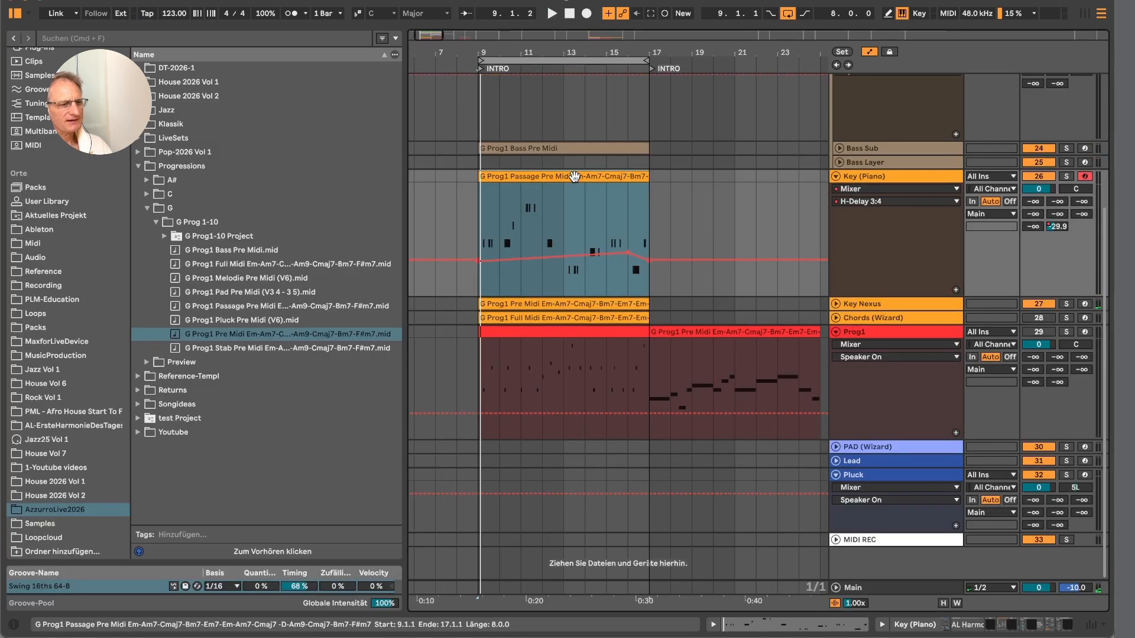
- Fold the Key (Piano) track, unfold the Lead track and show the Lead device chain
{"action": "left_click", "coordinate": [835, 177]}
{"action": "left_click", "coordinate": [604, 227]}
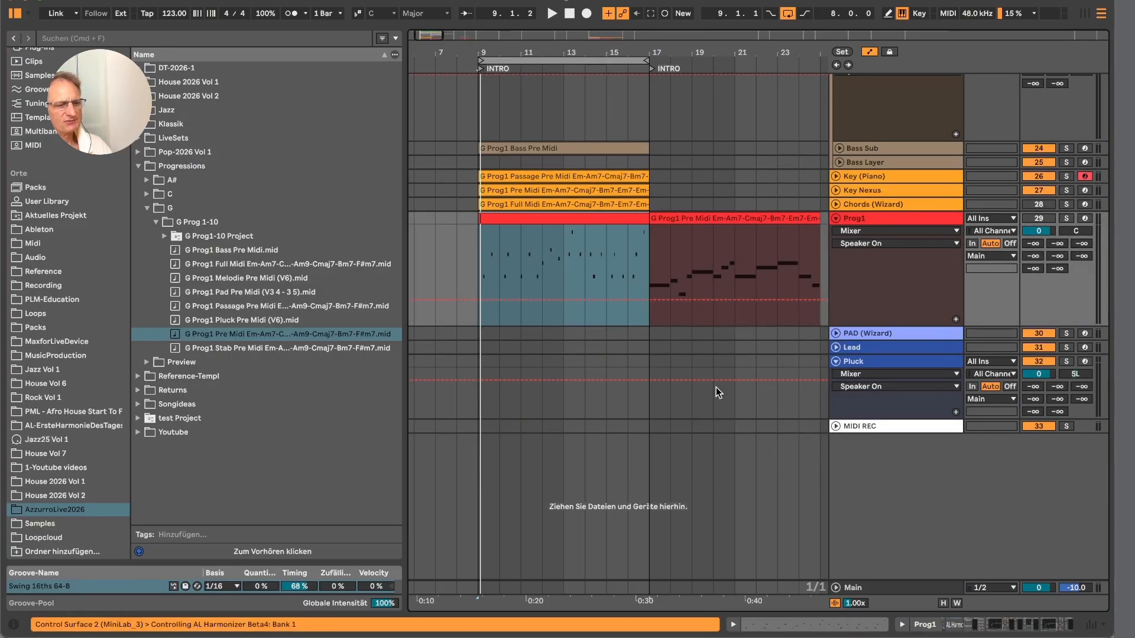
{"action": "left_click", "coordinate": [439, 463]}
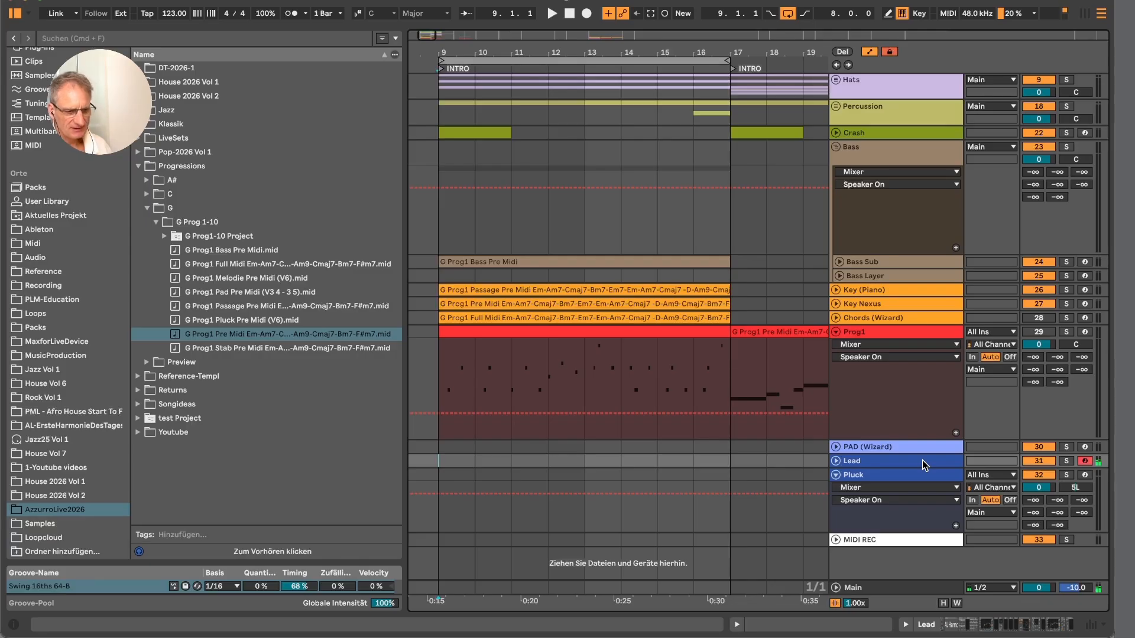
{"action": "left_click", "coordinate": [903, 462]}
{"action": "left_click", "coordinate": [835, 461]}
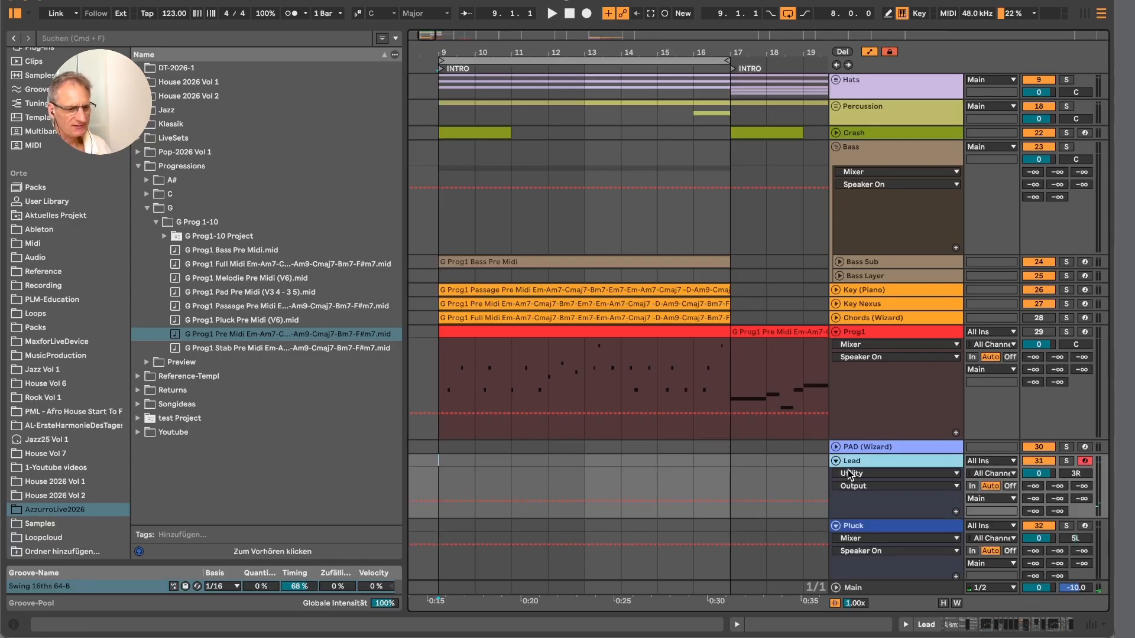
{"action": "double_click", "coordinate": [883, 461]}
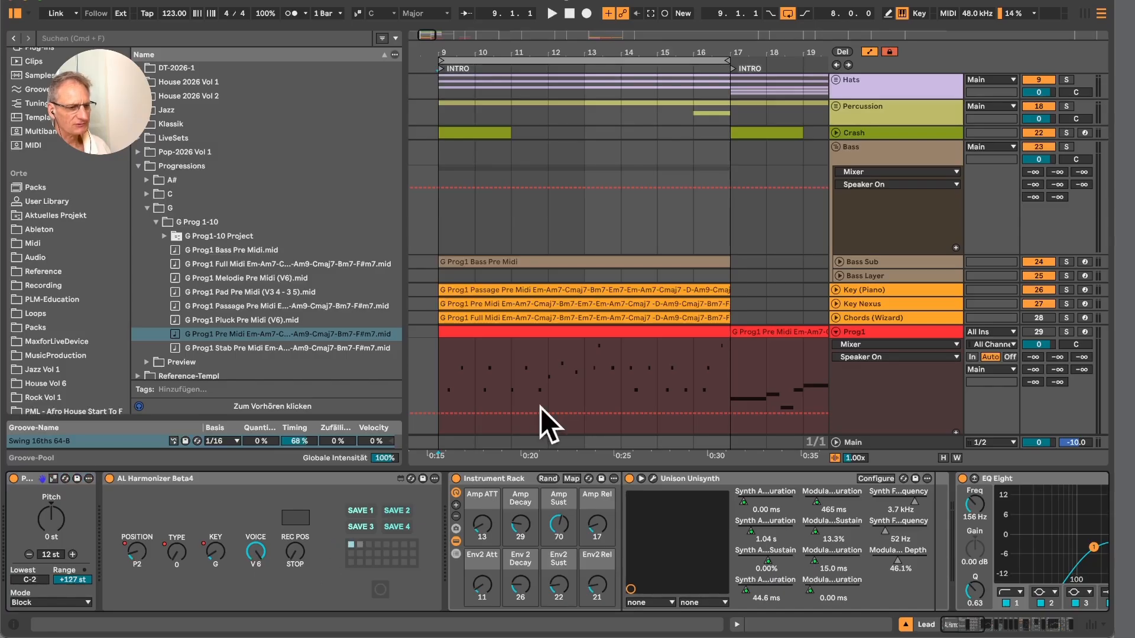
- Play a lead melody over the looped intro from bar 9 and capture it as a clip on the Lead track
{"action": "scroll", "coordinate": [525, 299], "scroll_direction": "down", "scroll_amount": 5}
{"action": "left_click", "coordinate": [461, 314]}
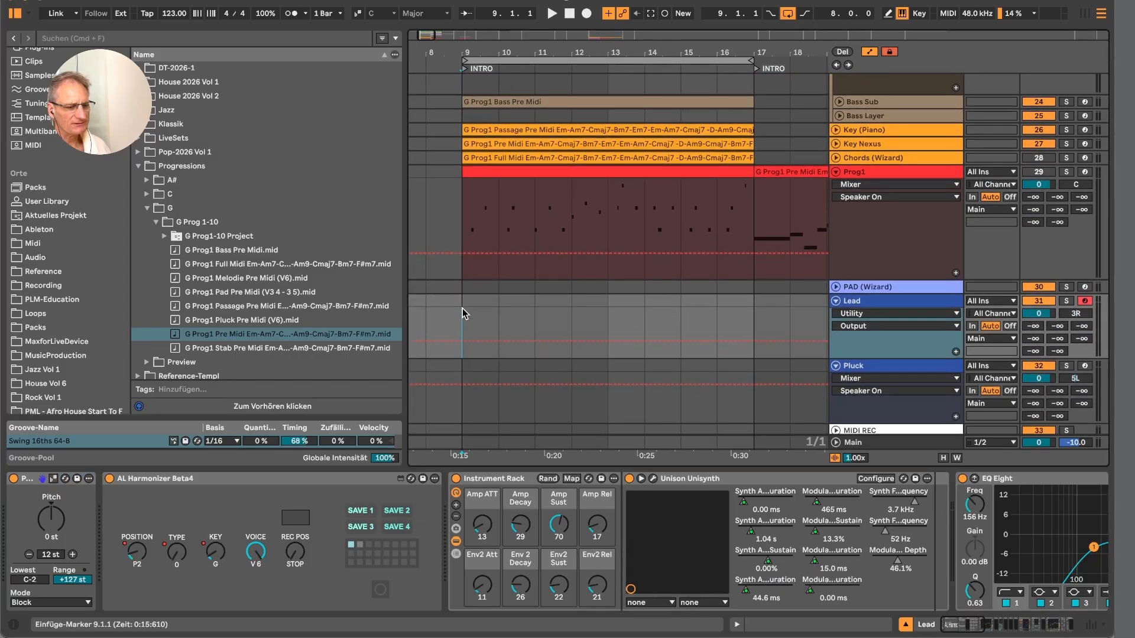
{"action": "left_click", "coordinate": [515, 300]}
{"action": "key", "text": "space"}
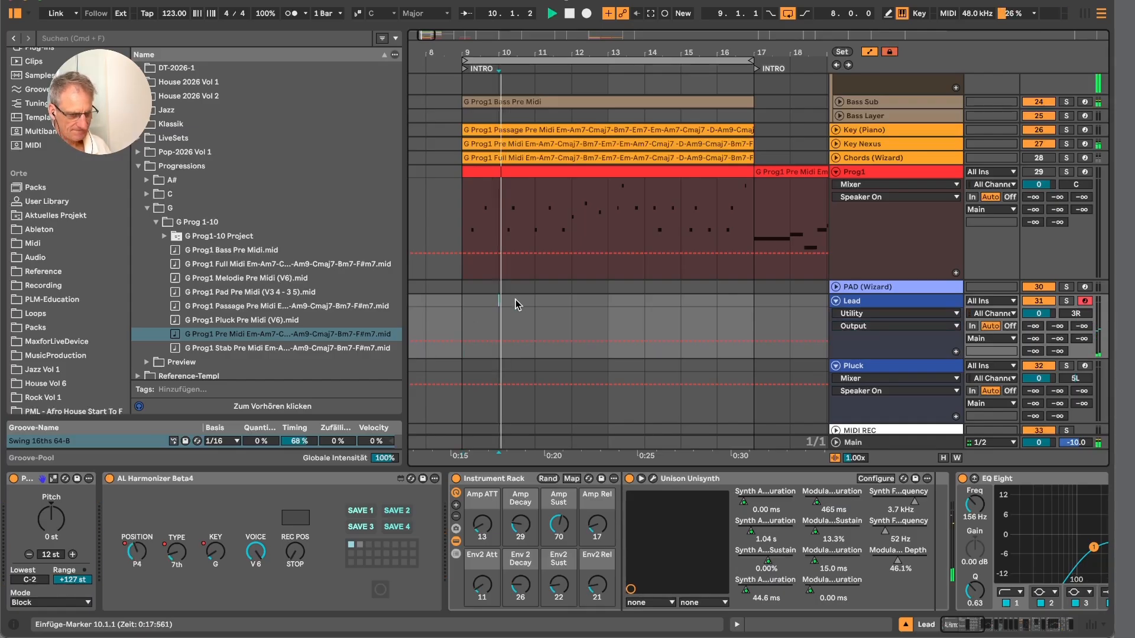
{"action": "left_click", "coordinate": [463, 324]}
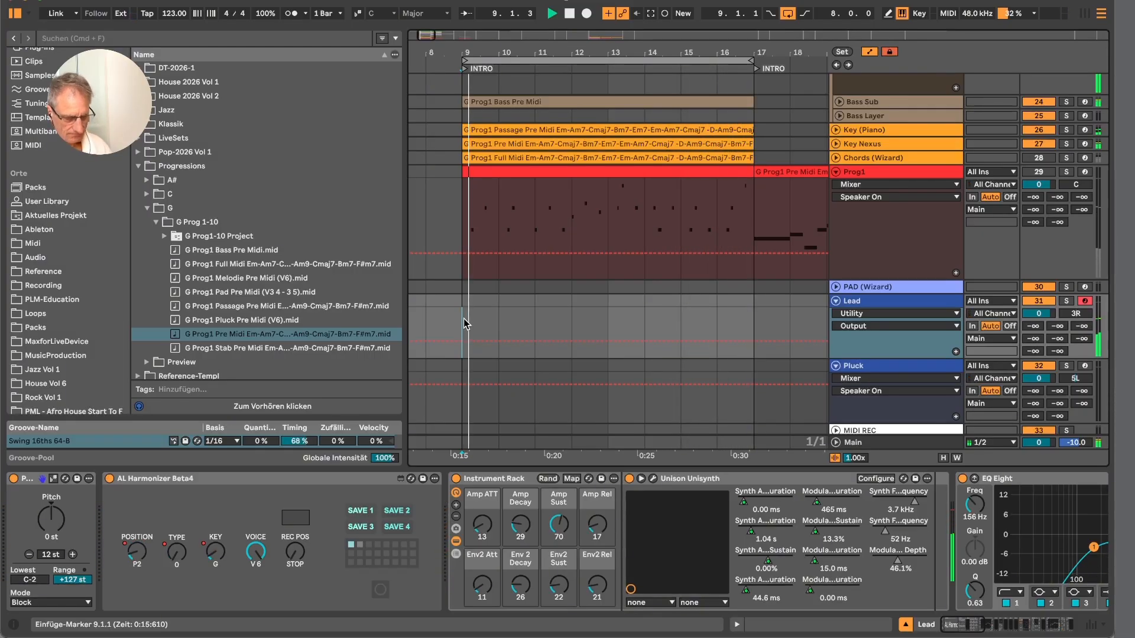
{"action": "left_click", "coordinate": [650, 14]}
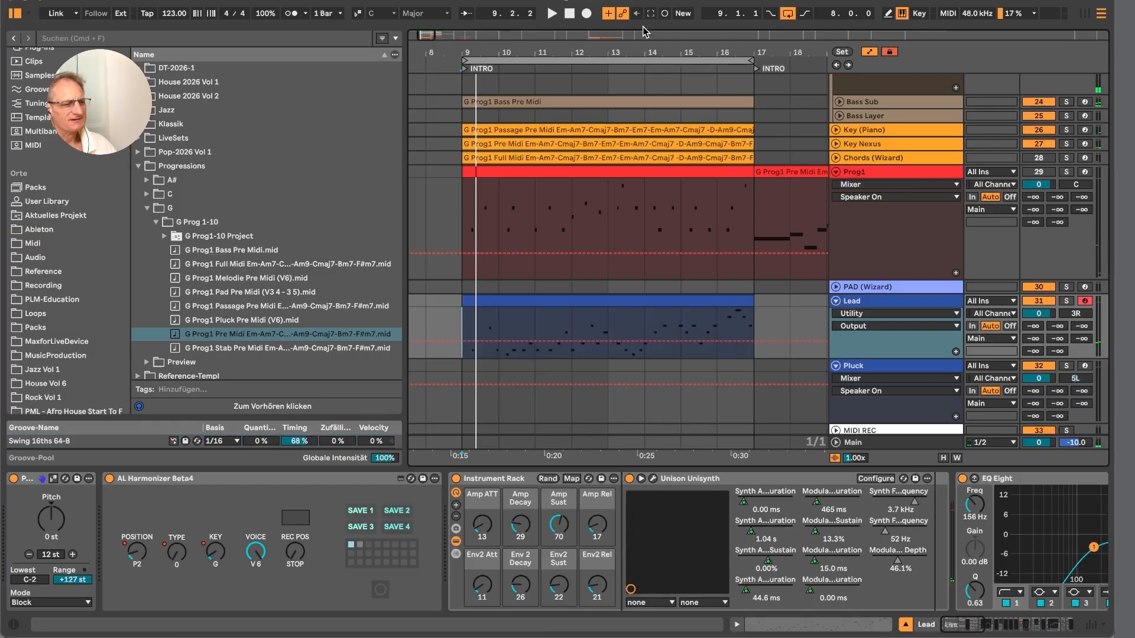
- Open the Lead clip in the note editor, fold the view to the used notes, audition the melody and close the editor
{"action": "left_click", "coordinate": [619, 299]}
{"action": "scroll", "coordinate": [619, 303], "scroll_direction": "down", "scroll_amount": 2}
{"action": "double_click", "coordinate": [621, 275]}
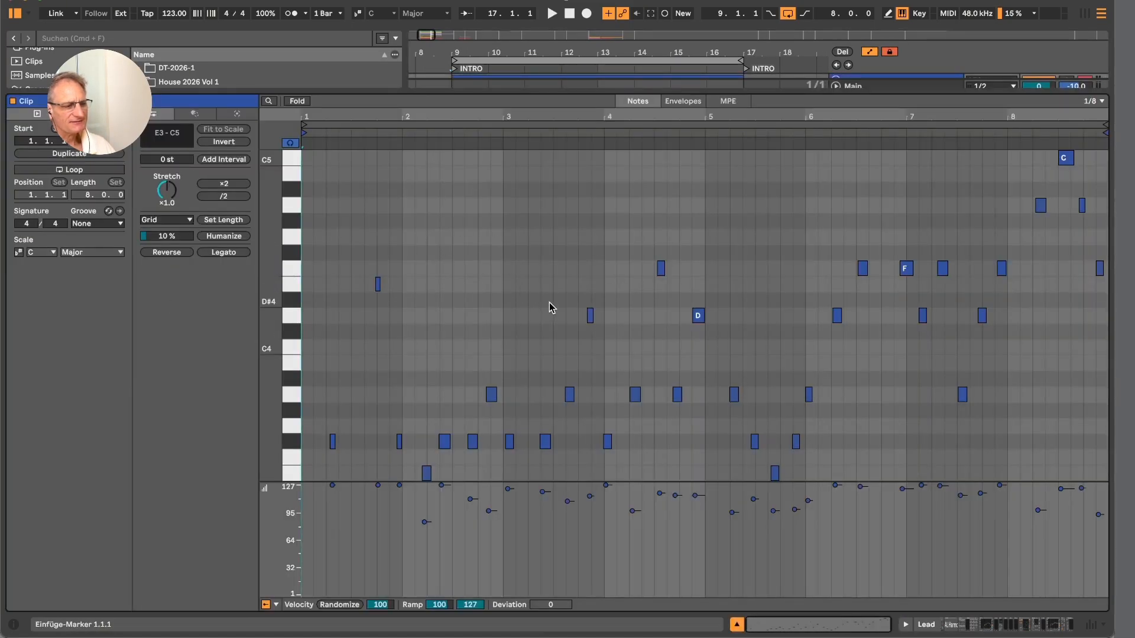
{"action": "left_click", "coordinate": [297, 101]}
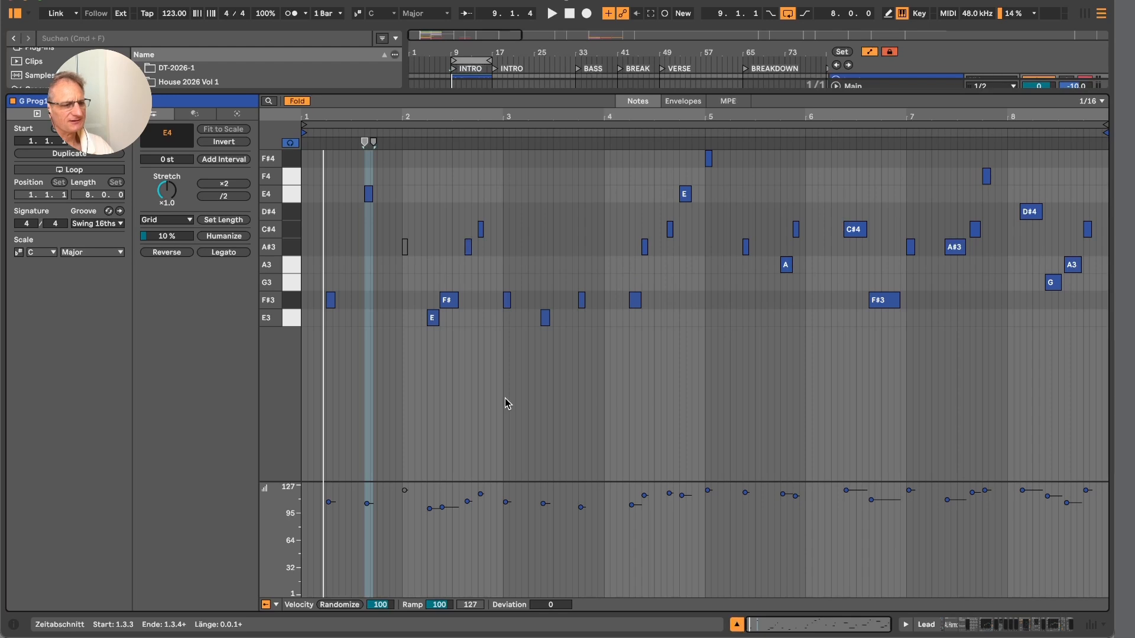
{"action": "key", "text": "space"}
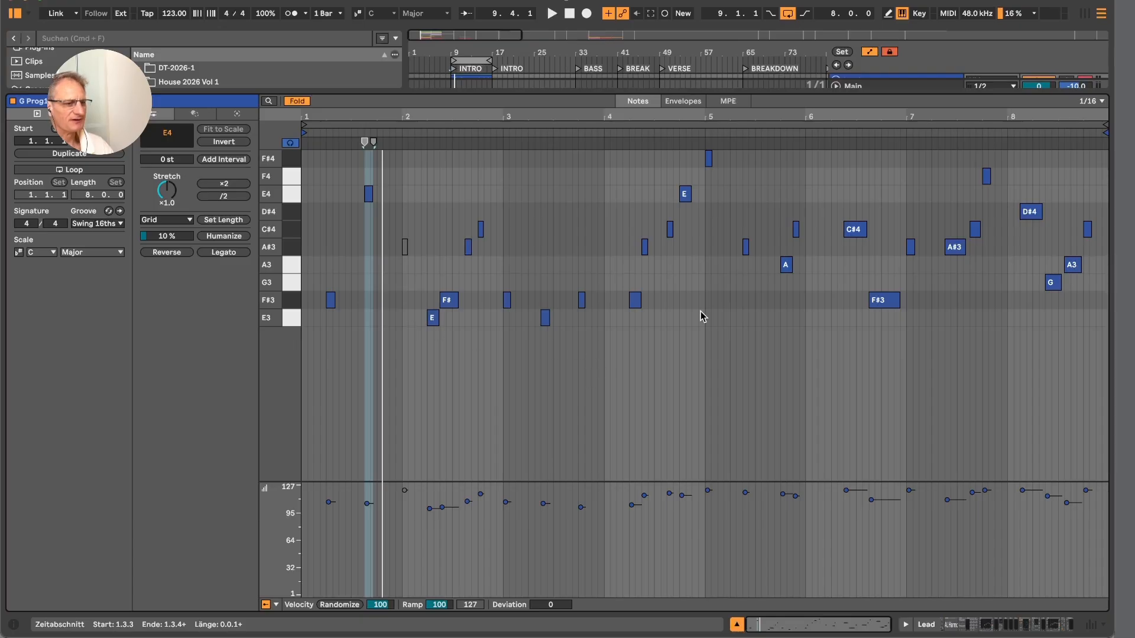
{"action": "double_click", "coordinate": [775, 90]}
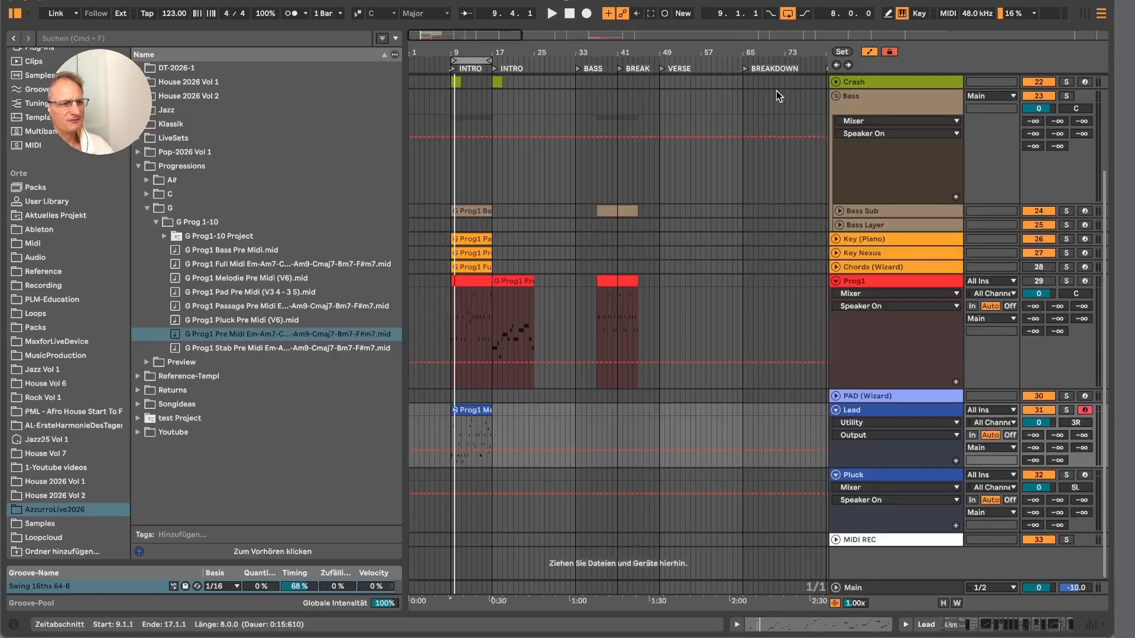
- Set the playback start to bar 9 on the Pluck track and show the Pluck device chain
{"action": "left_click", "coordinate": [467, 411]}
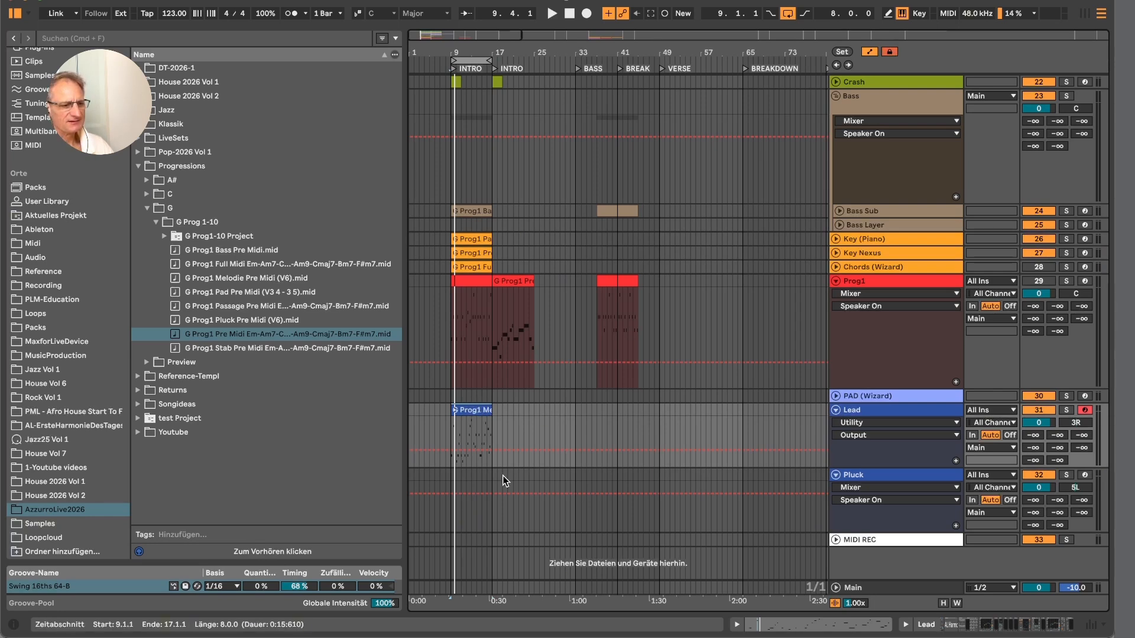
{"action": "left_click", "coordinate": [449, 480]}
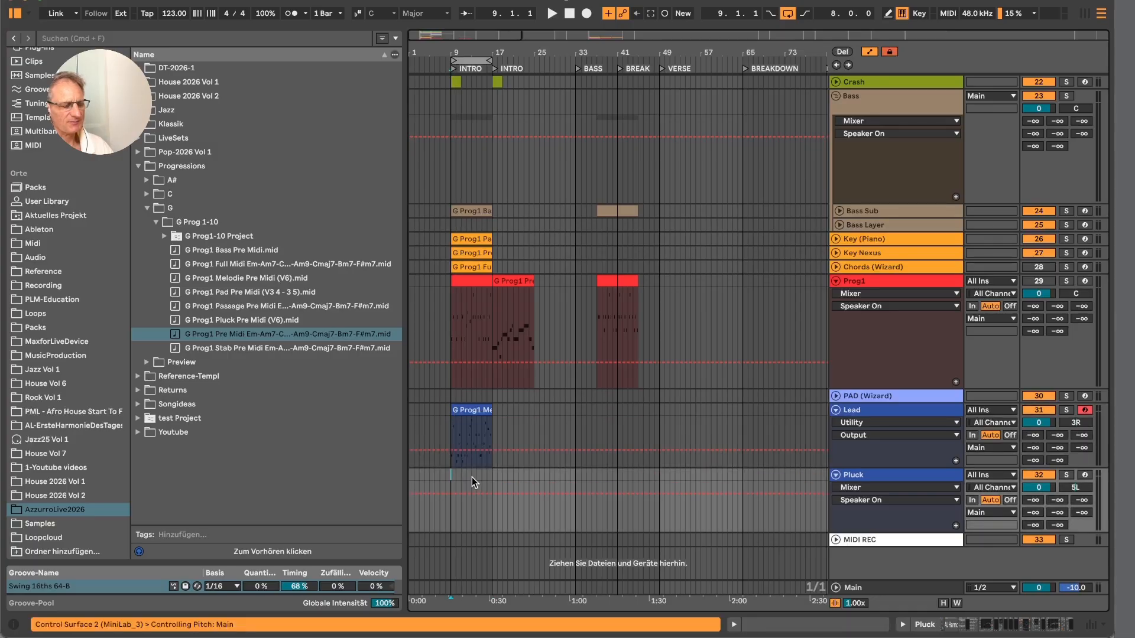
{"action": "left_click", "coordinate": [907, 474]}
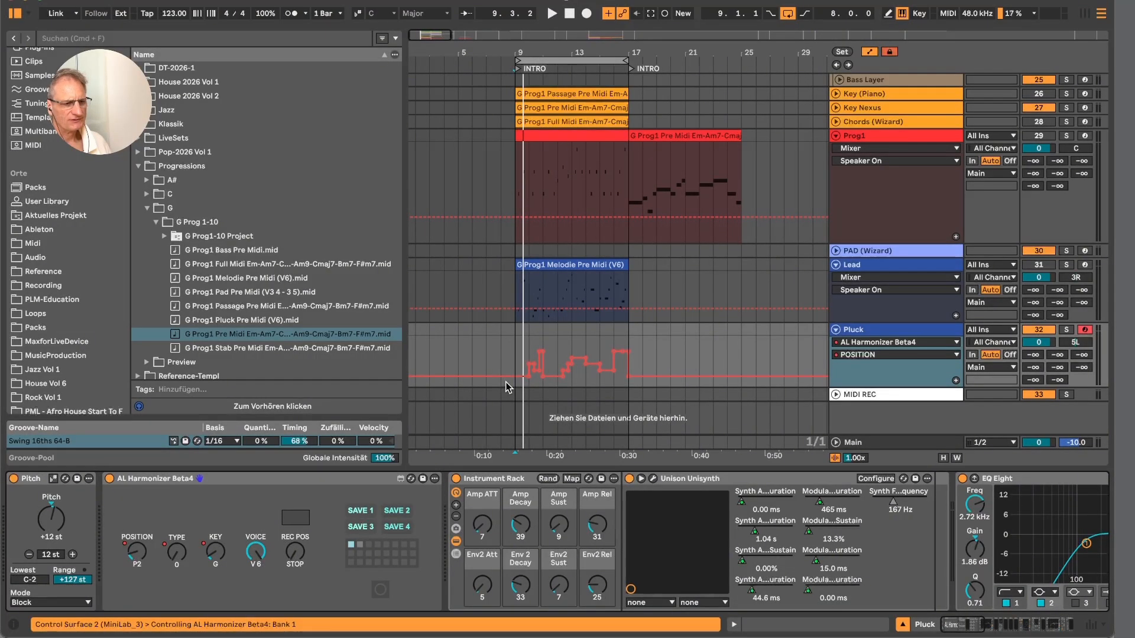
- Play a pluck part over the looped intro from bar 9 and capture it as a clip on the Pluck track
{"action": "left_click", "coordinate": [515, 354]}
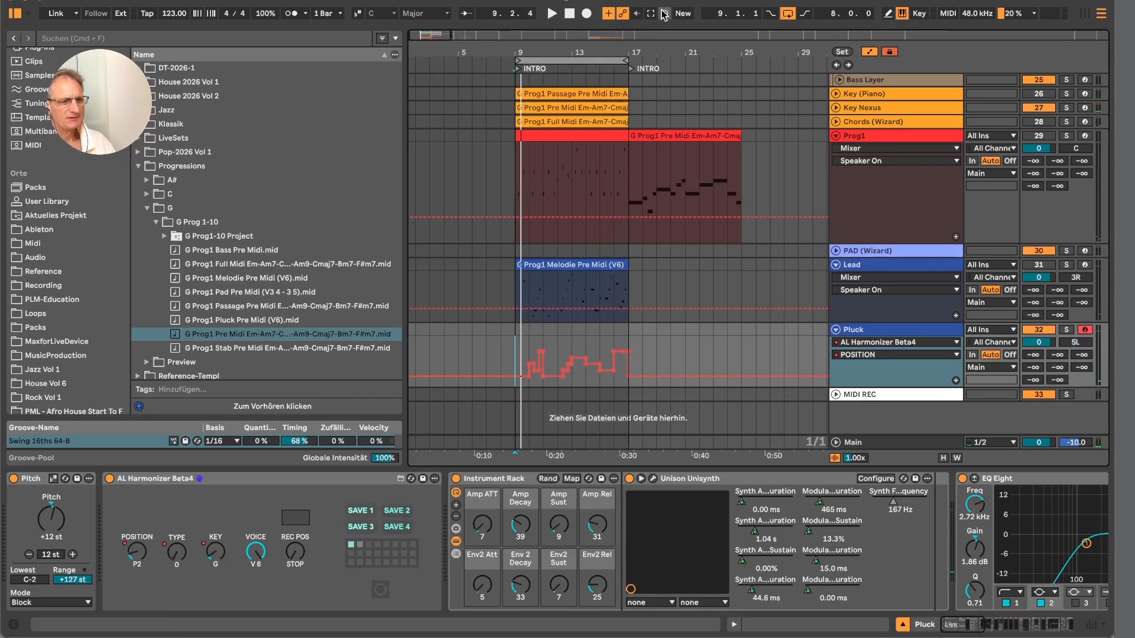
{"action": "left_click", "coordinate": [607, 343]}
{"action": "left_click_drag", "start_coordinate": [542, 328], "coordinate": [513, 334]}
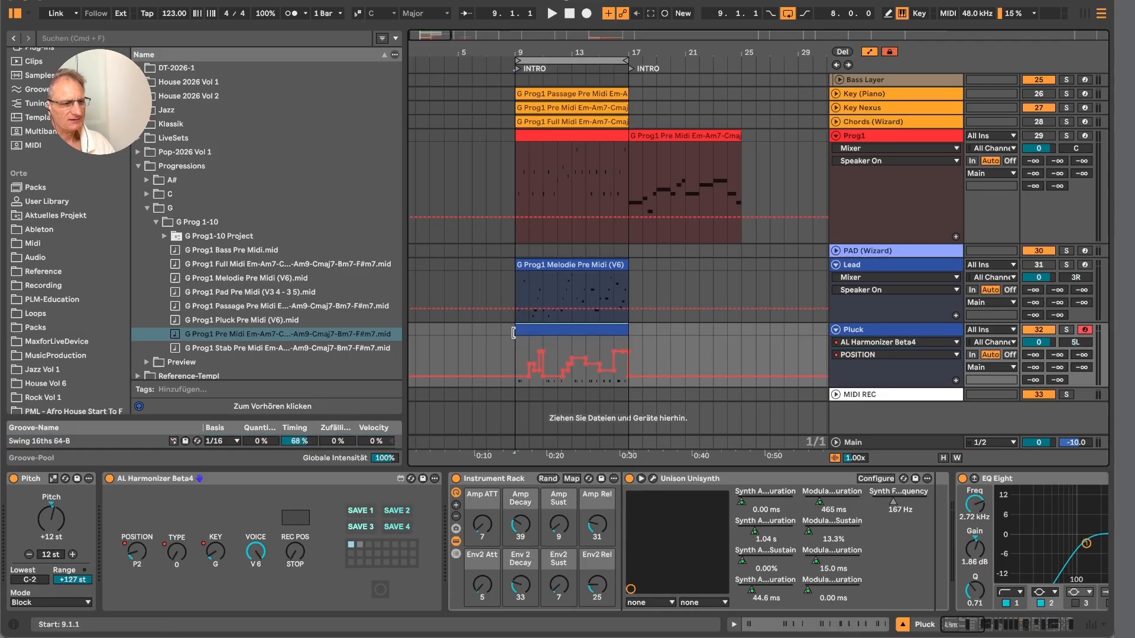
- Open the captured Pluck clip in the note editor, play it back and close the editor
{"action": "double_click", "coordinate": [540, 333]}
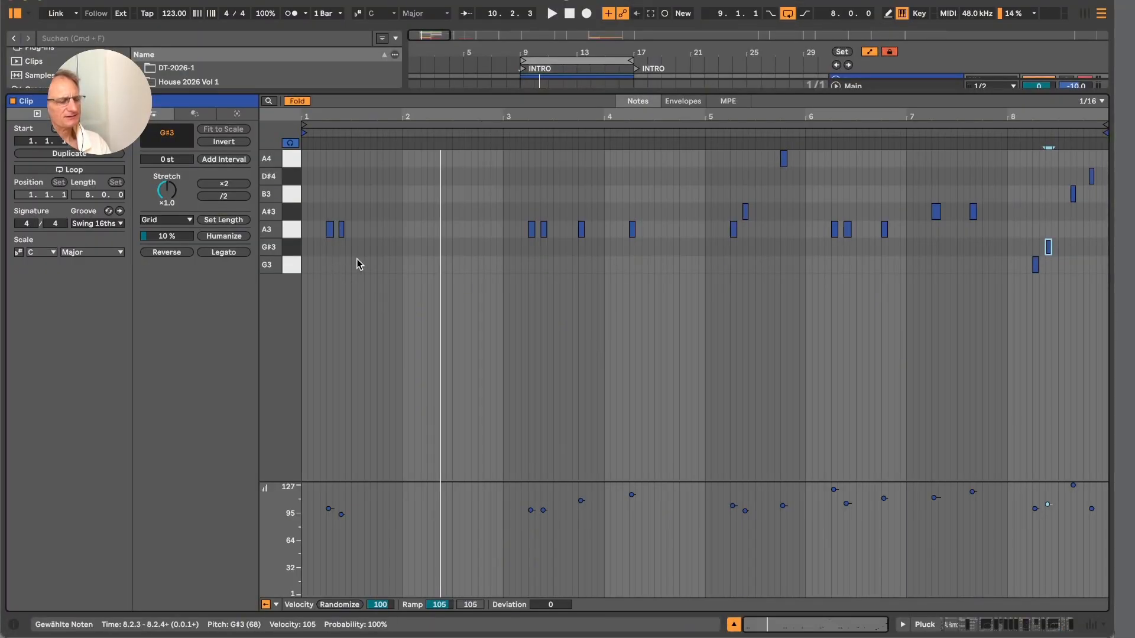
{"action": "key", "text": "space"}
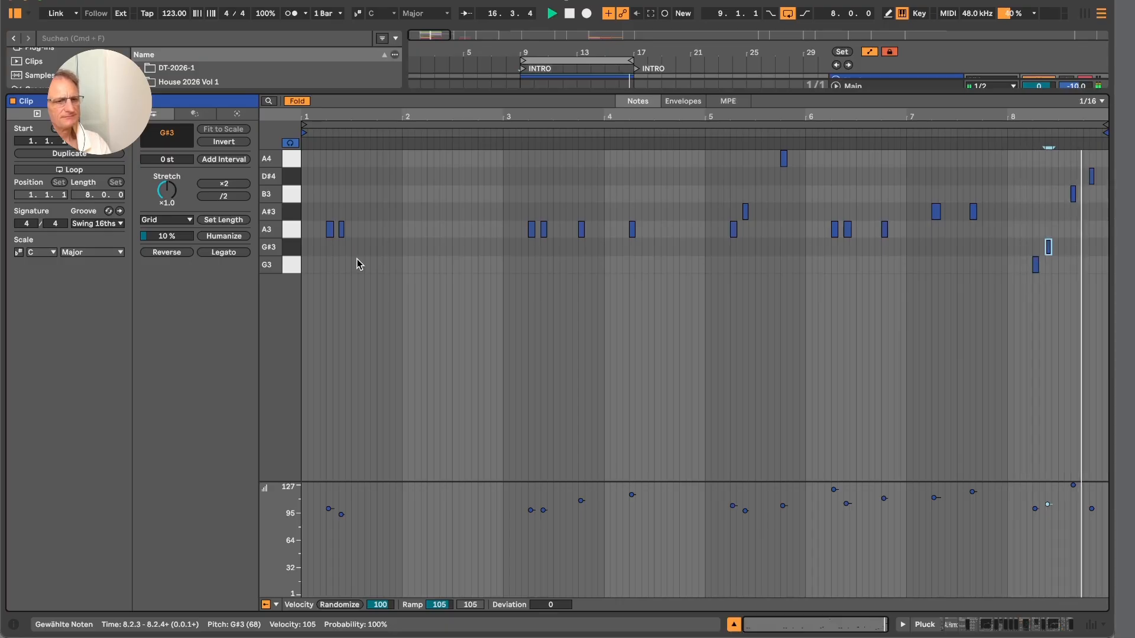
{"action": "key", "text": "space"}
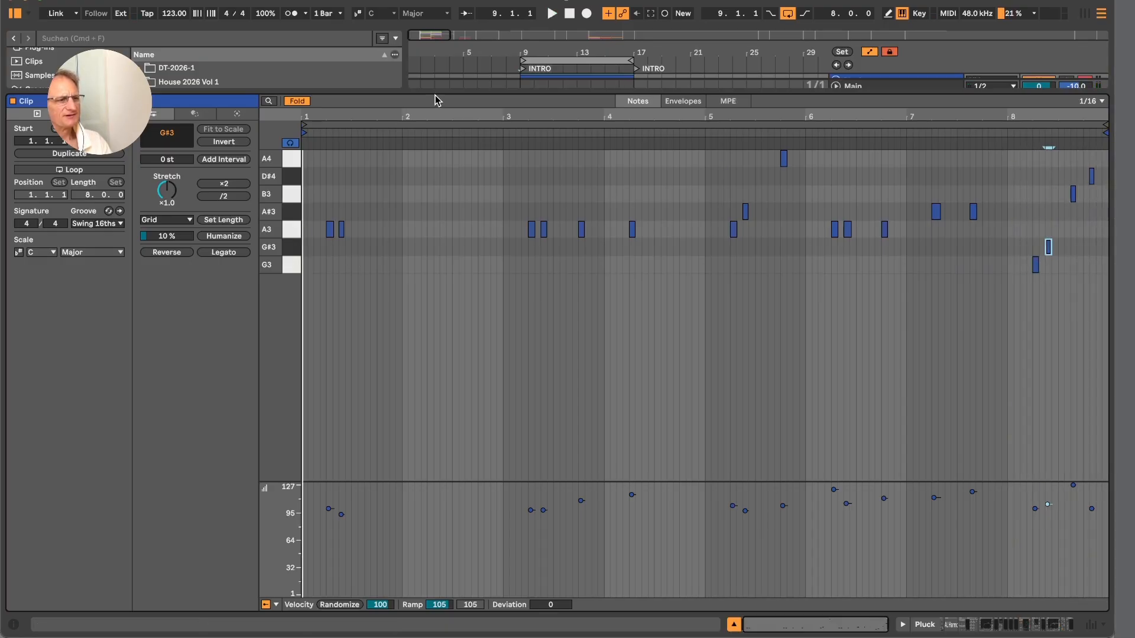
{"action": "key", "text": "super+alt+l"}
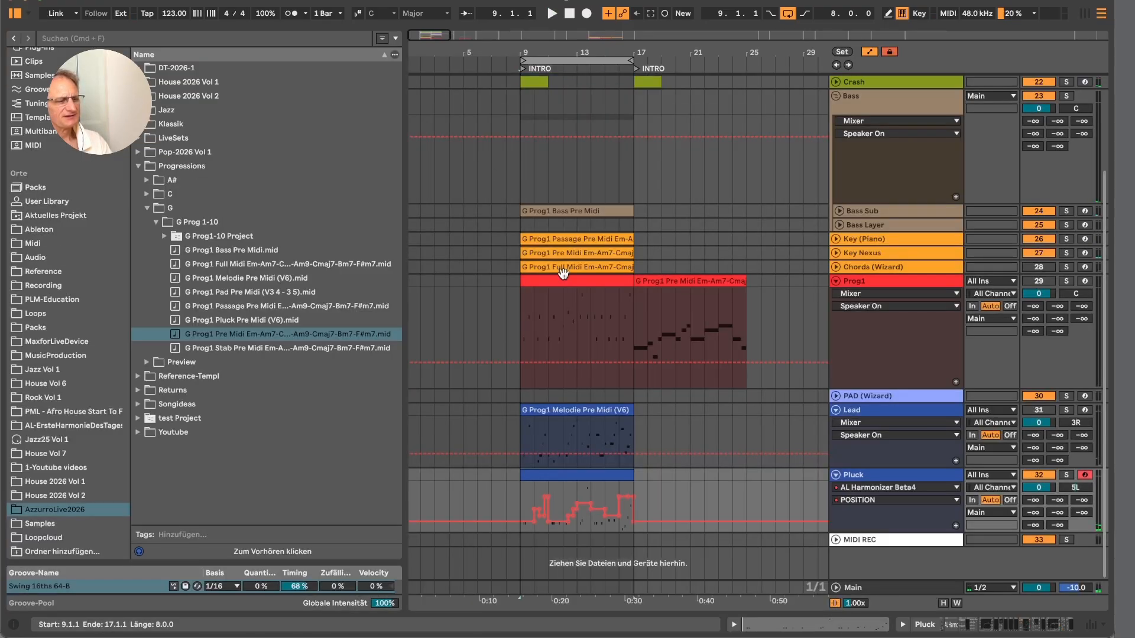
- Show the Pluck device chain, try the AL Harmonizer's VOICE at V 5 and audition the looped intro
{"action": "left_click", "coordinate": [576, 474]}
{"action": "double_click", "coordinate": [887, 478]}
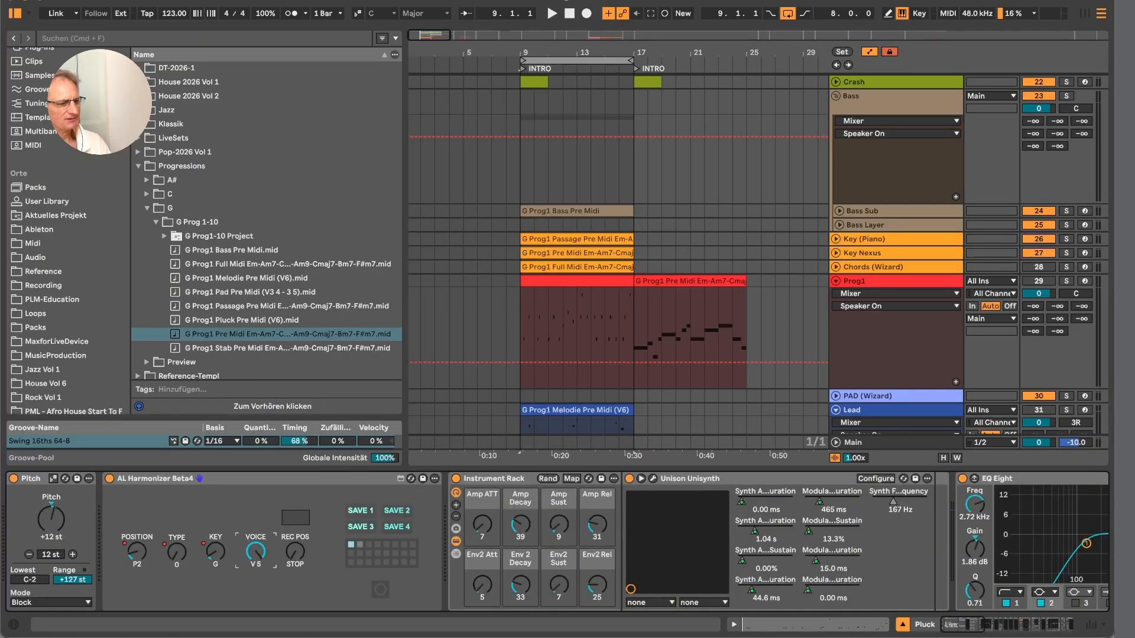
{"action": "key", "text": "space"}
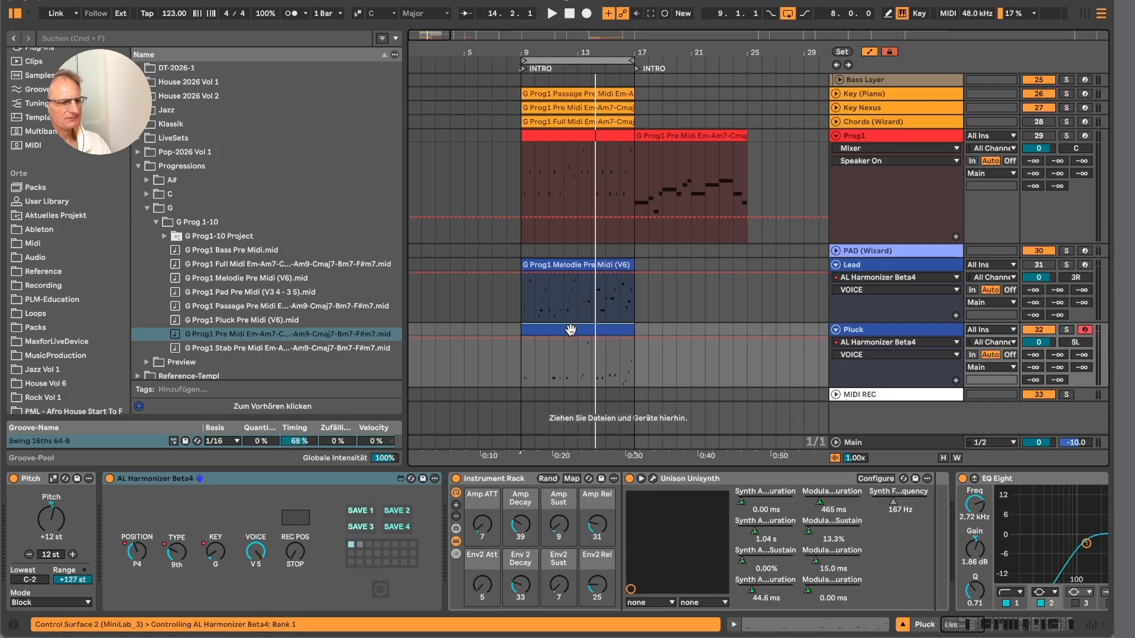
{"action": "key", "text": "space"}
{"action": "key", "text": "space"}
{"action": "left_click", "coordinate": [256, 551]}
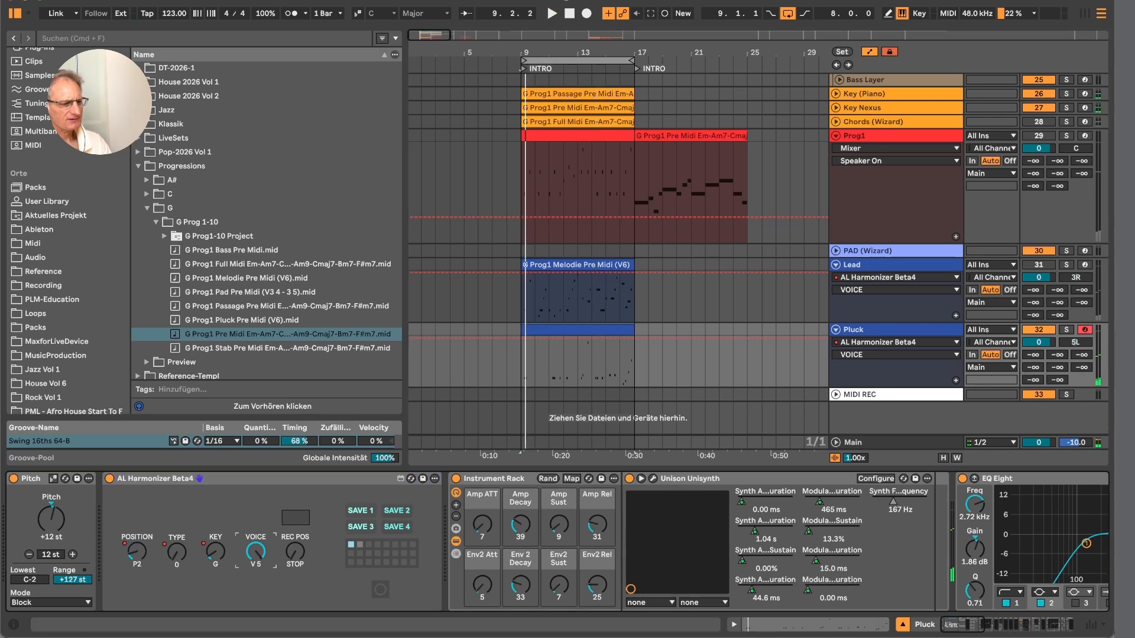
- Try the Pluck's Pitch at +24 st with VOICE V 4, restore +12 st and V 6, and play the intro
{"action": "left_click", "coordinate": [73, 555]}
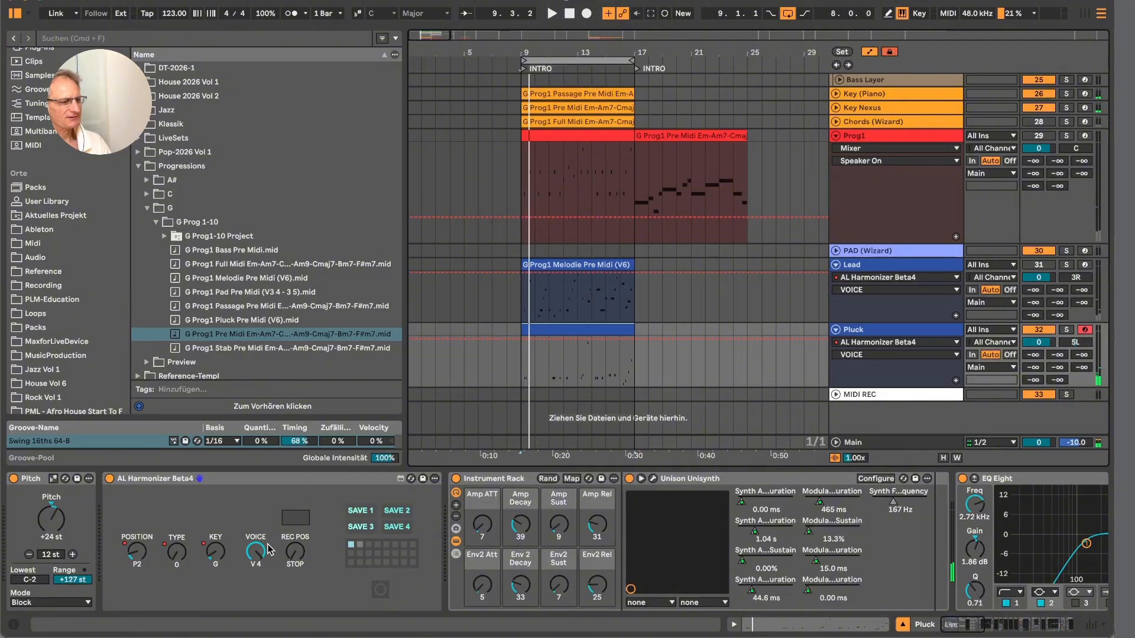
{"action": "left_click", "coordinate": [57, 522]}
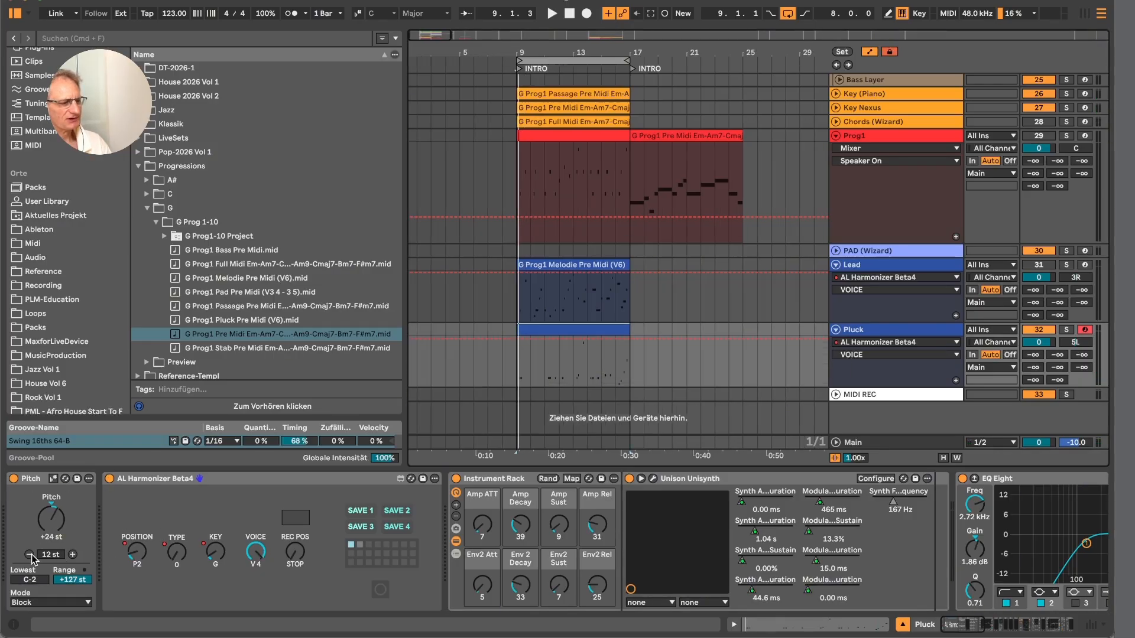
{"action": "left_click", "coordinate": [29, 555]}
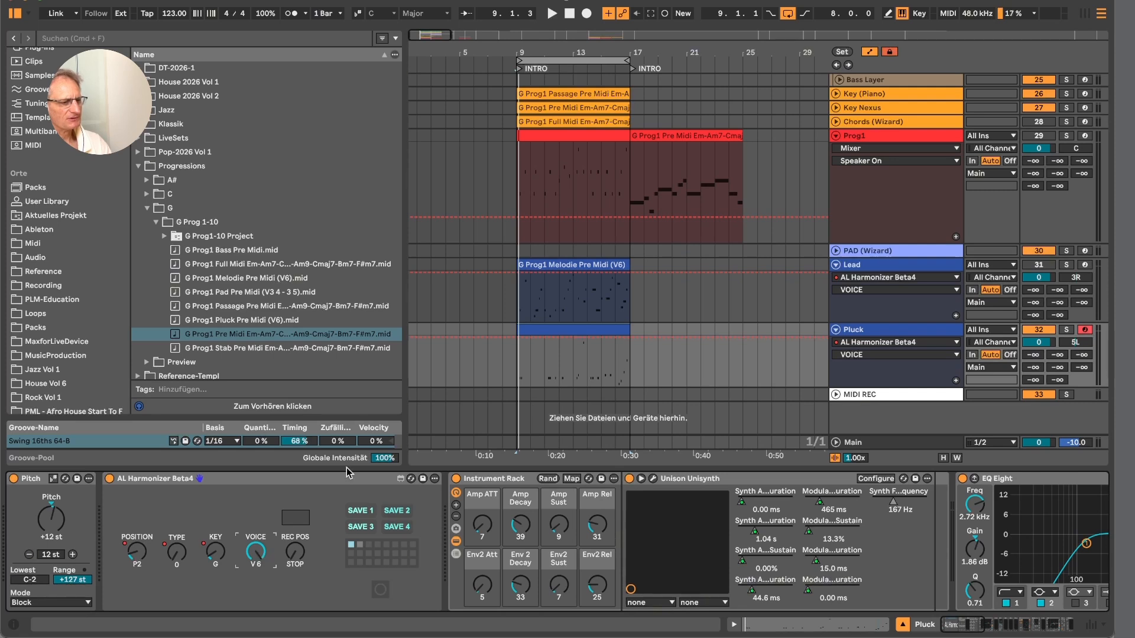
{"action": "key", "text": "space"}
{"action": "left_click", "coordinate": [561, 331]}
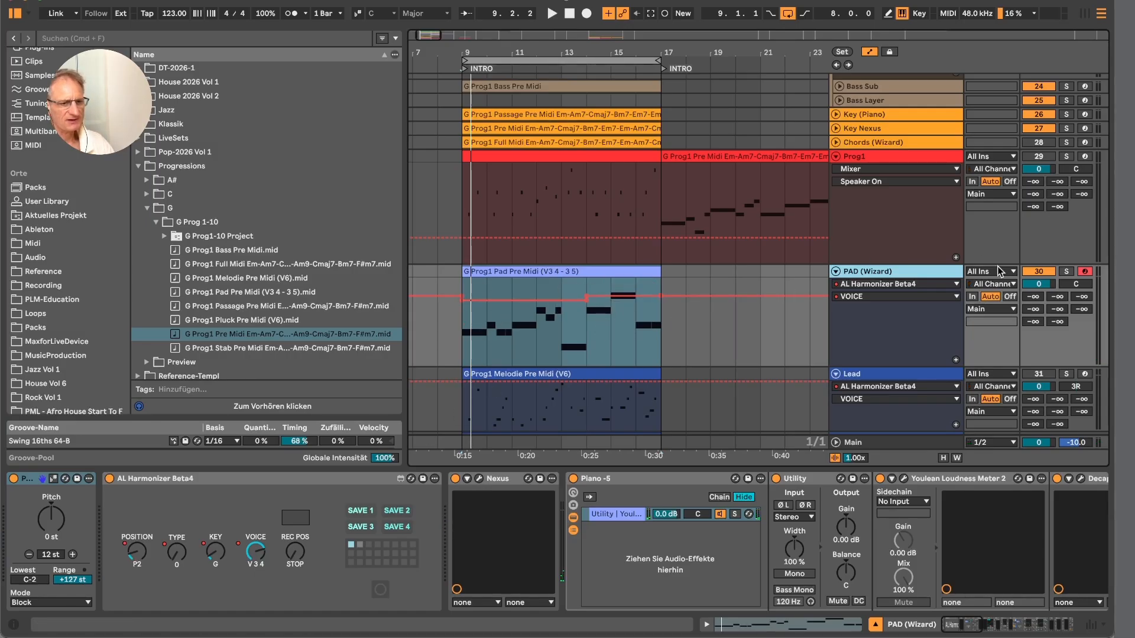
- Play the intro with PAD (Wizard) and Key Nexus soloed, and recall the first stored AL Harmonizer preset on Key Nexus
{"action": "left_click", "coordinate": [1065, 272]}
{"action": "key", "text": "space"}
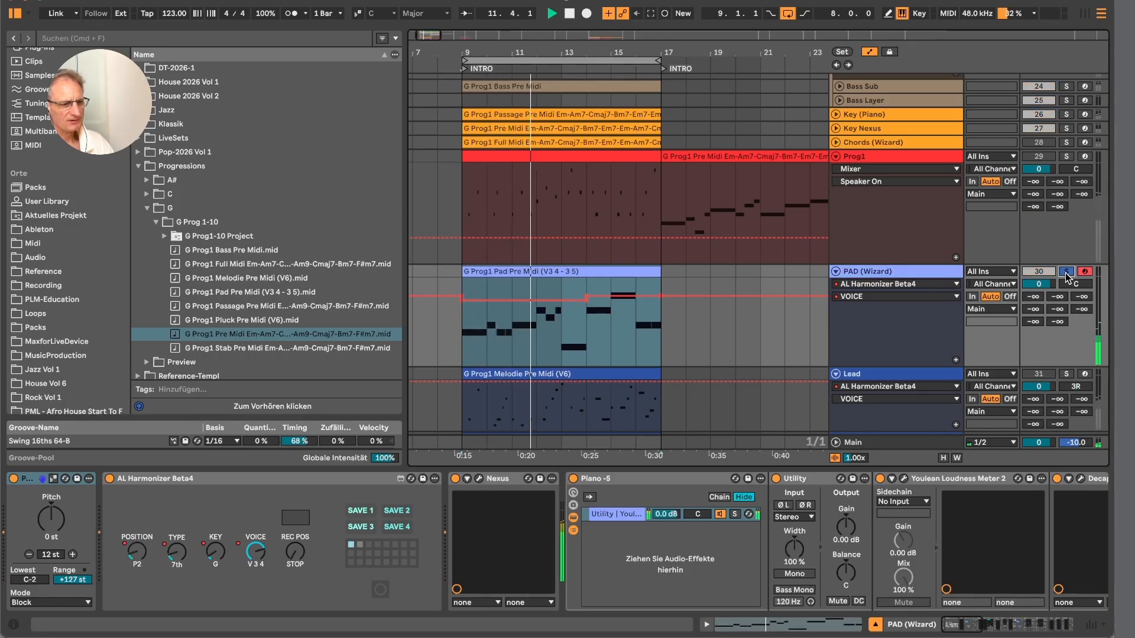
{"action": "left_click", "coordinate": [1067, 130]}
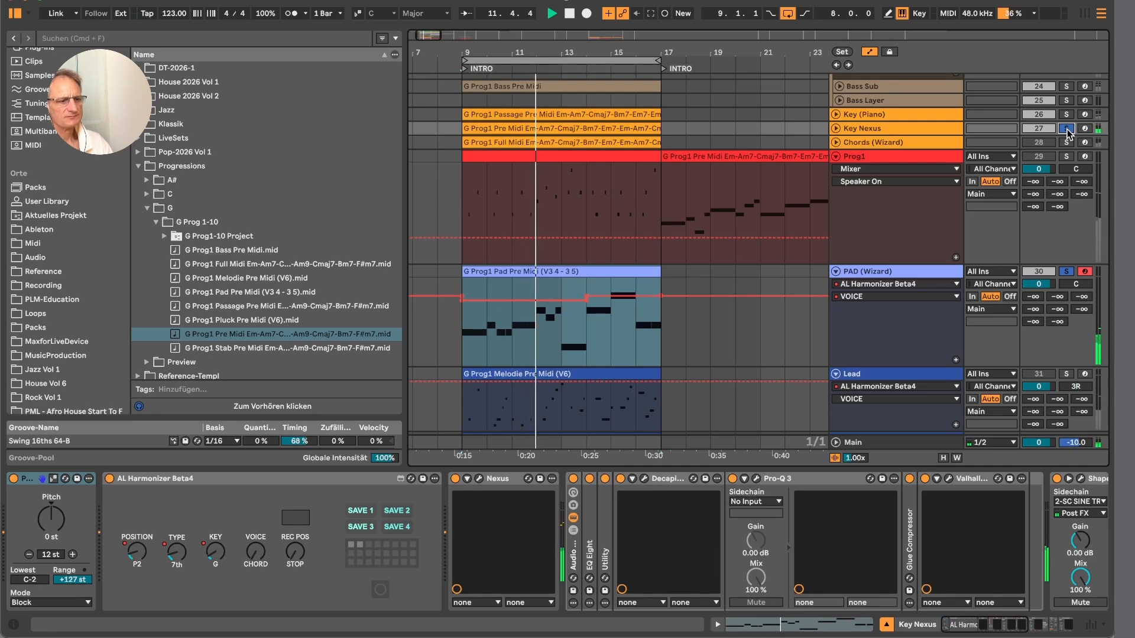
{"action": "left_click", "coordinate": [351, 548]}
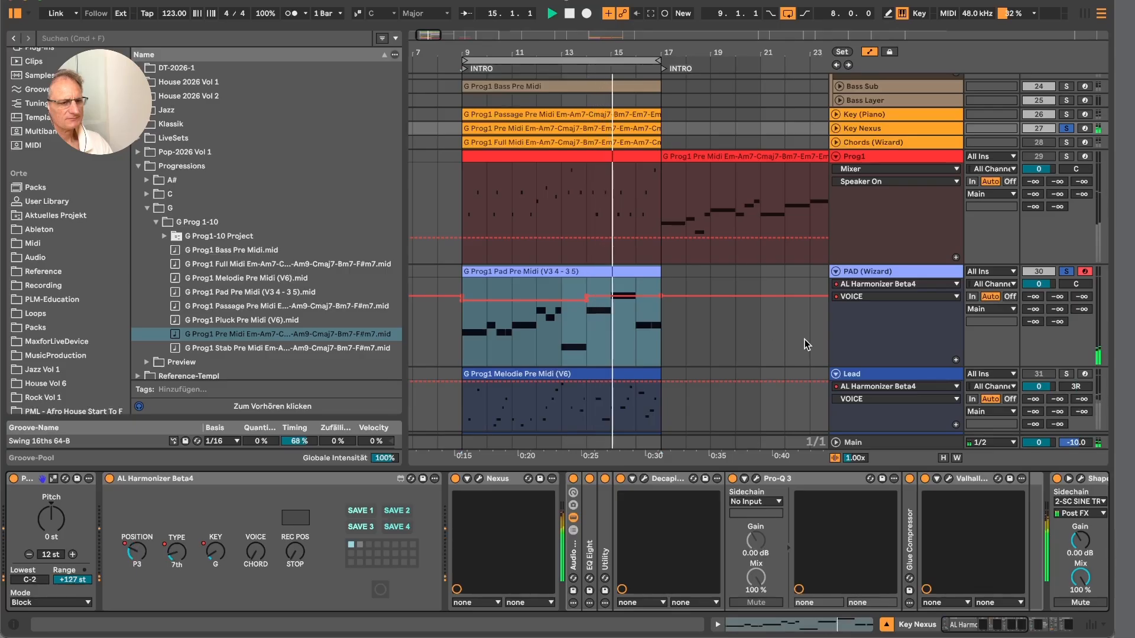
- Select the Pluck track, clear the PAD (Wizard) and Key Nexus solos, and play the full mix of the looped intro
{"action": "scroll", "coordinate": [810, 331], "scroll_direction": "down", "scroll_amount": 5}
{"action": "scroll", "coordinate": [810, 331], "scroll_direction": "down", "scroll_amount": 2}
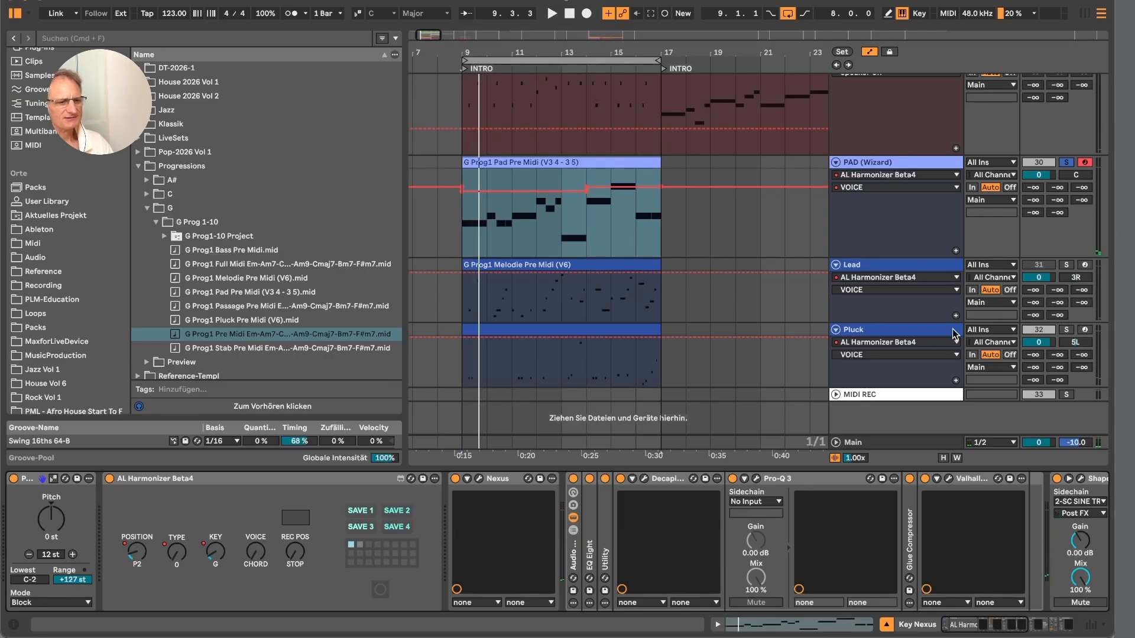
{"action": "left_click", "coordinate": [922, 331]}
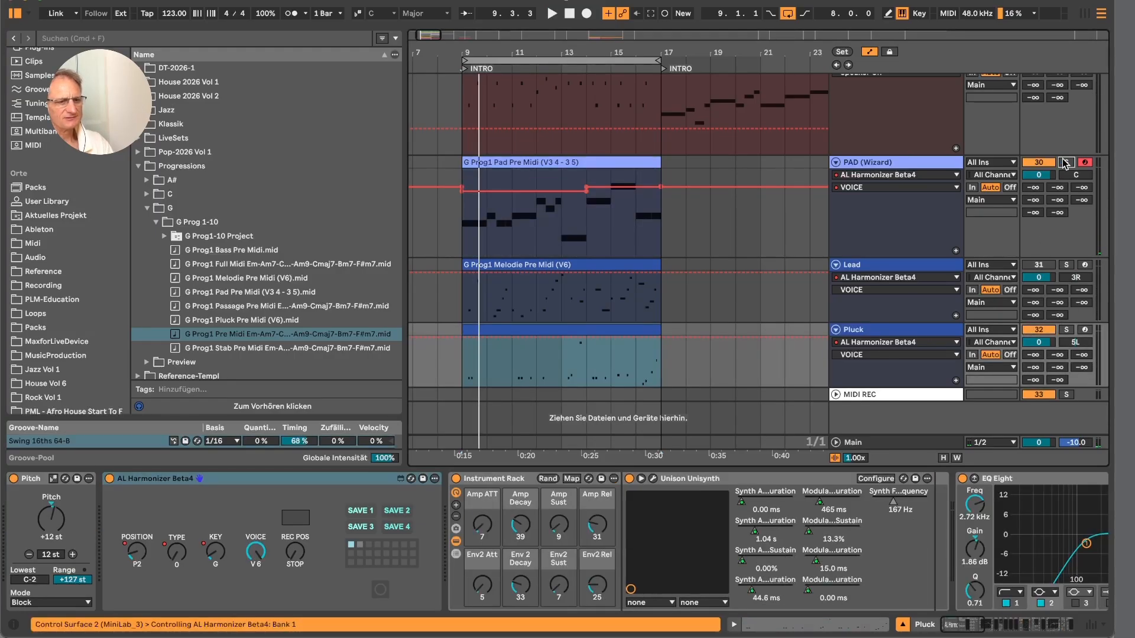
{"action": "key", "text": "space"}
{"action": "scroll", "coordinate": [831, 276], "scroll_direction": "up", "scroll_amount": 10}
{"action": "scroll", "coordinate": [831, 276], "scroll_direction": "up", "scroll_amount": 4}
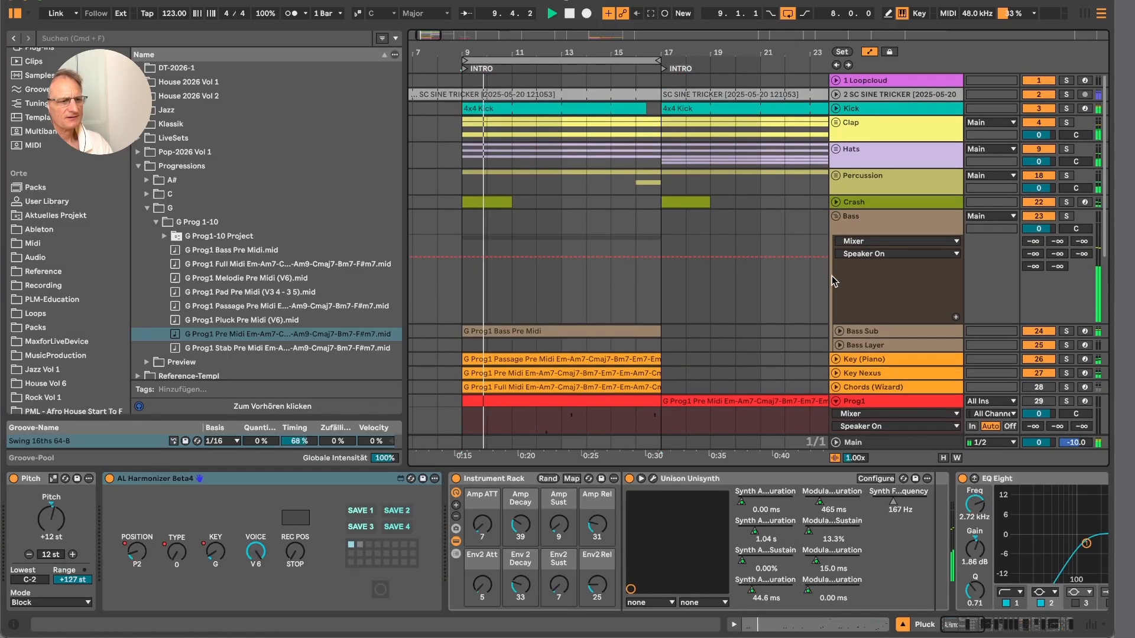
- Unfold the Hats group during playback to show its individual hat, top, ride and shaker tracks
{"action": "scroll", "coordinate": [831, 278], "scroll_direction": "down", "scroll_amount": 12}
{"action": "scroll", "coordinate": [832, 280], "scroll_direction": "up", "scroll_amount": 5}
{"action": "scroll", "coordinate": [832, 281], "scroll_direction": "up", "scroll_amount": 6}
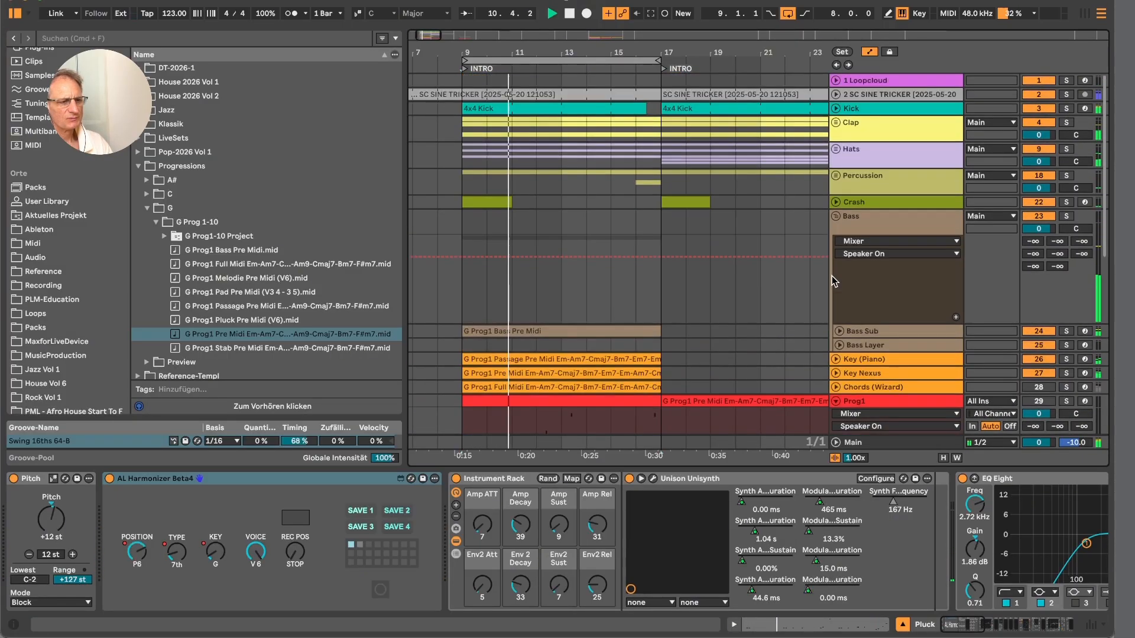
{"action": "left_click", "coordinate": [836, 150]}
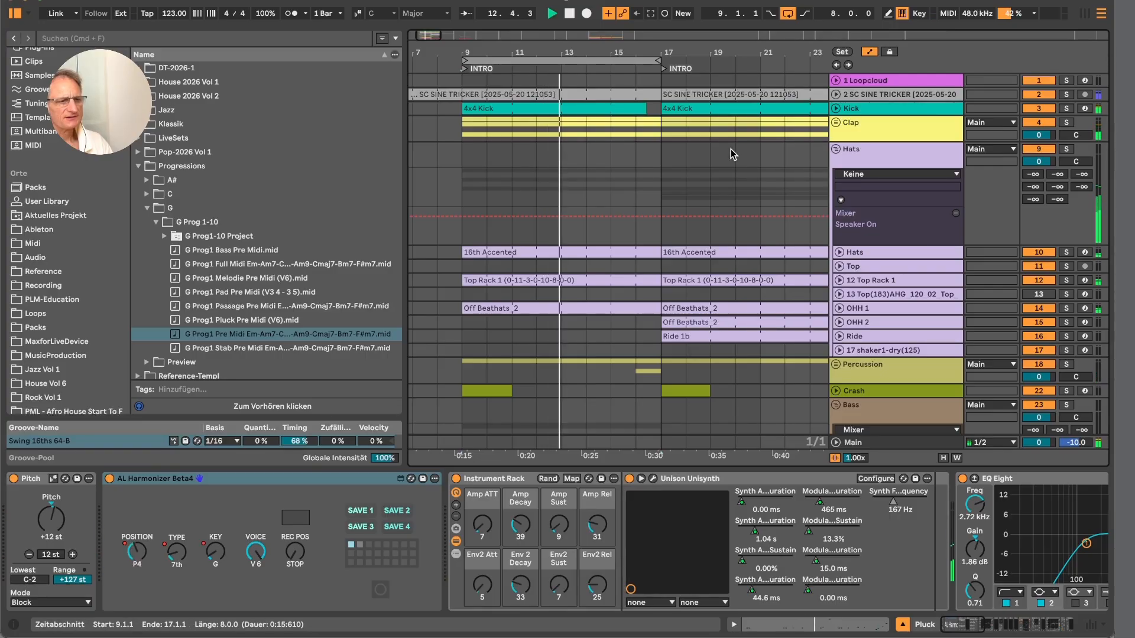
{"action": "left_click_drag", "start_coordinate": [726, 55], "coordinate": [565, 24]}
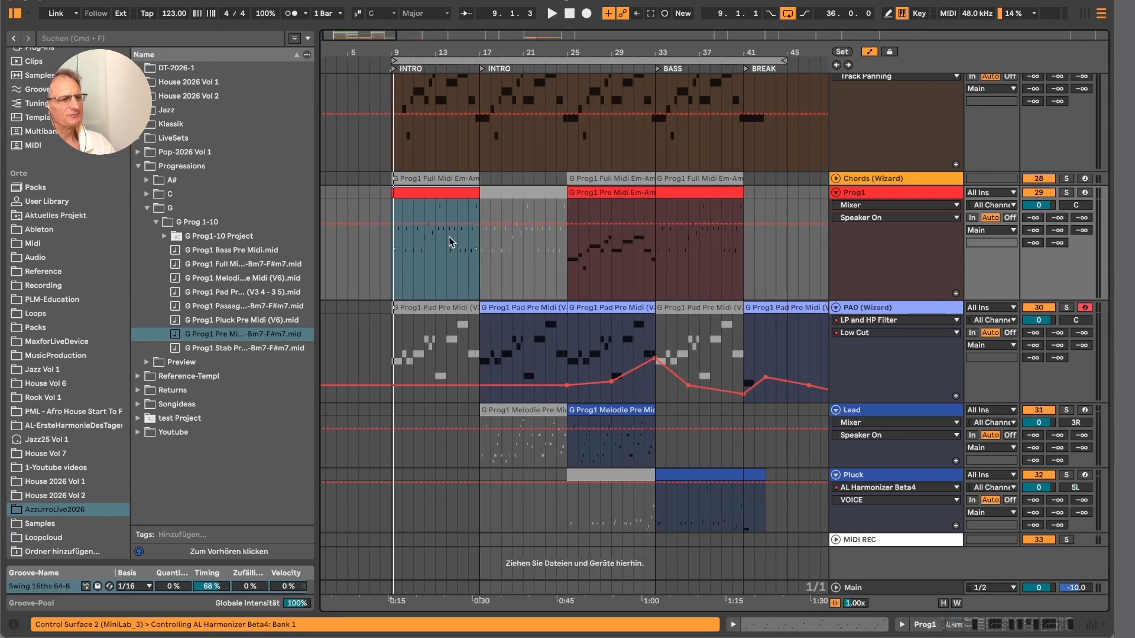
- Play the arrangement from bar 9, inspect the first Prog1 clip in the note editor and close the editor
{"action": "left_click", "coordinate": [449, 236]}
{"action": "scroll", "coordinate": [451, 188], "scroll_direction": "up", "scroll_amount": 1}
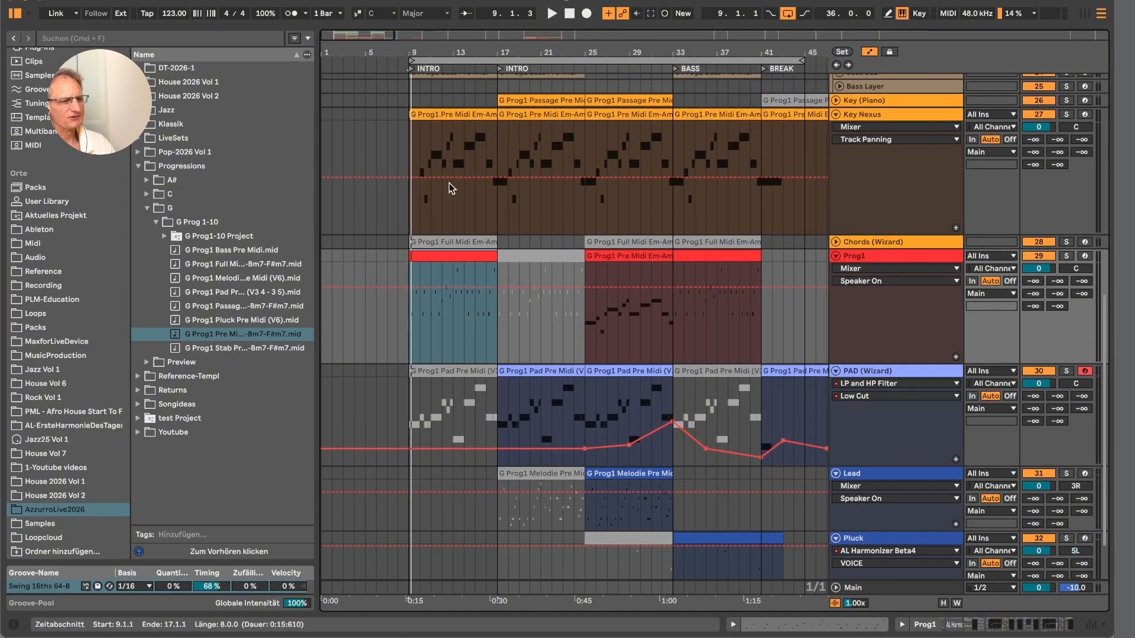
{"action": "left_click", "coordinate": [477, 160]}
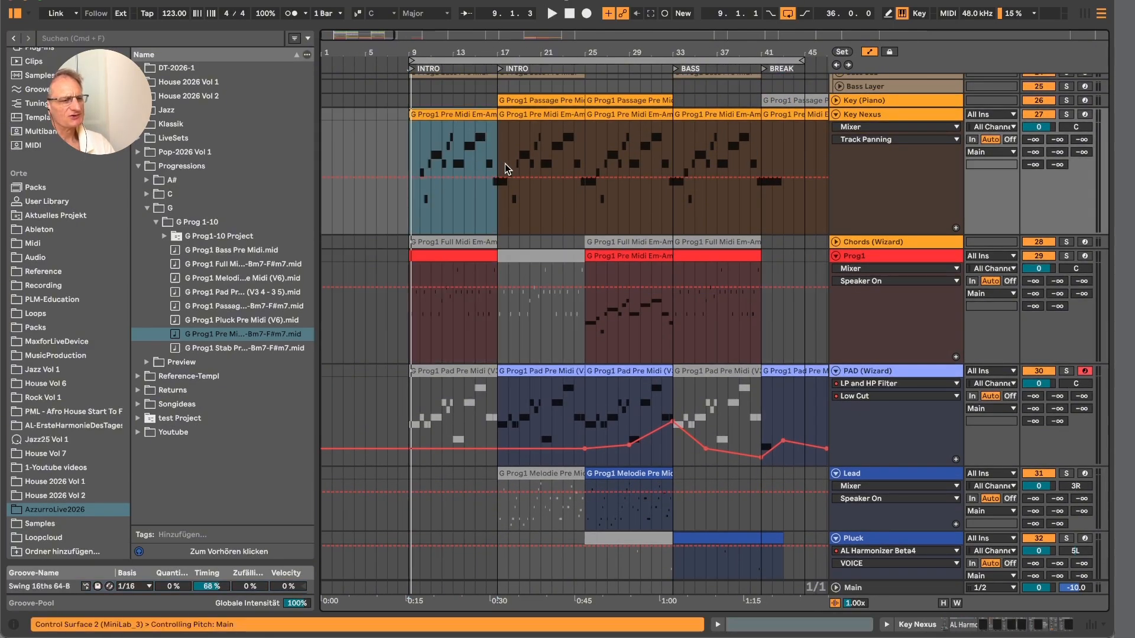
{"action": "left_click", "coordinate": [476, 255]}
{"action": "key", "text": "space"}
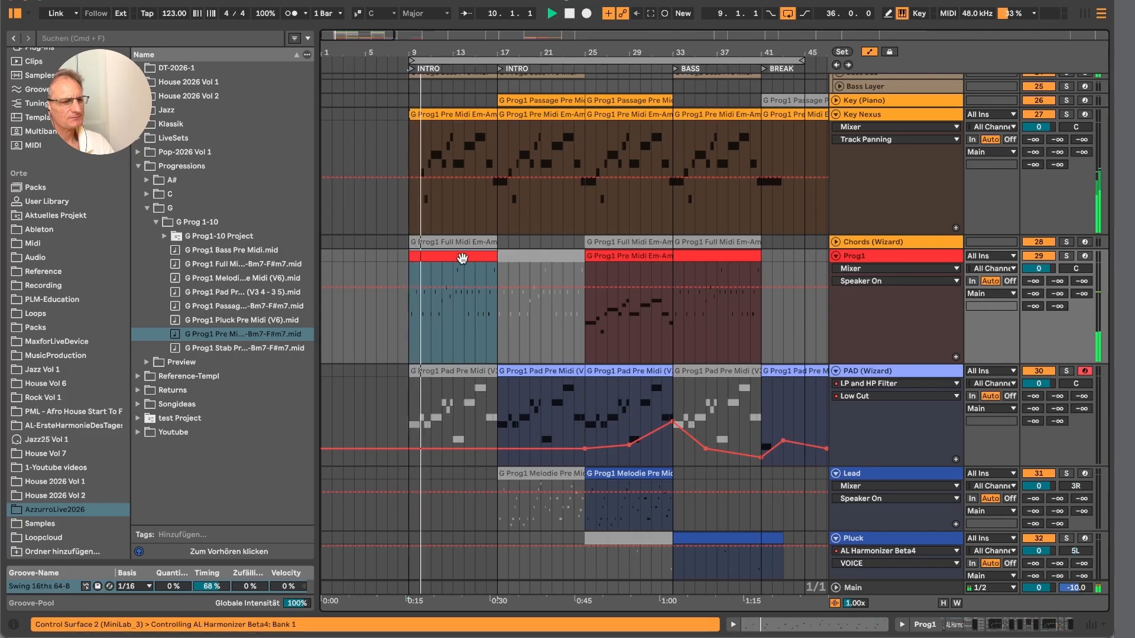
{"action": "double_click", "coordinate": [462, 259]}
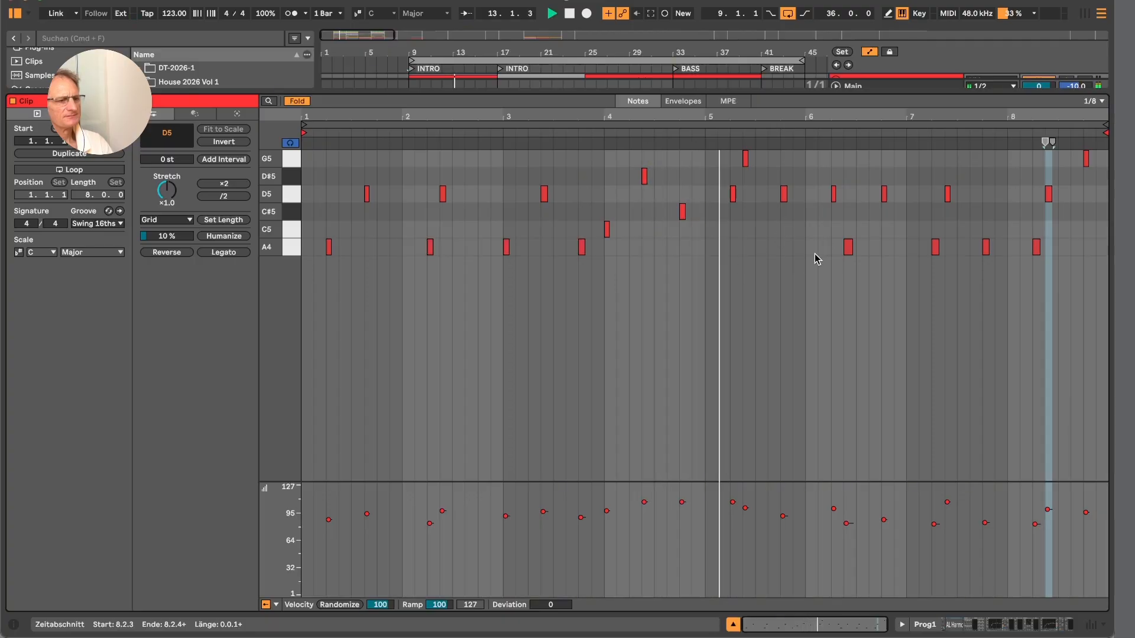
{"action": "double_click", "coordinate": [770, 92]}
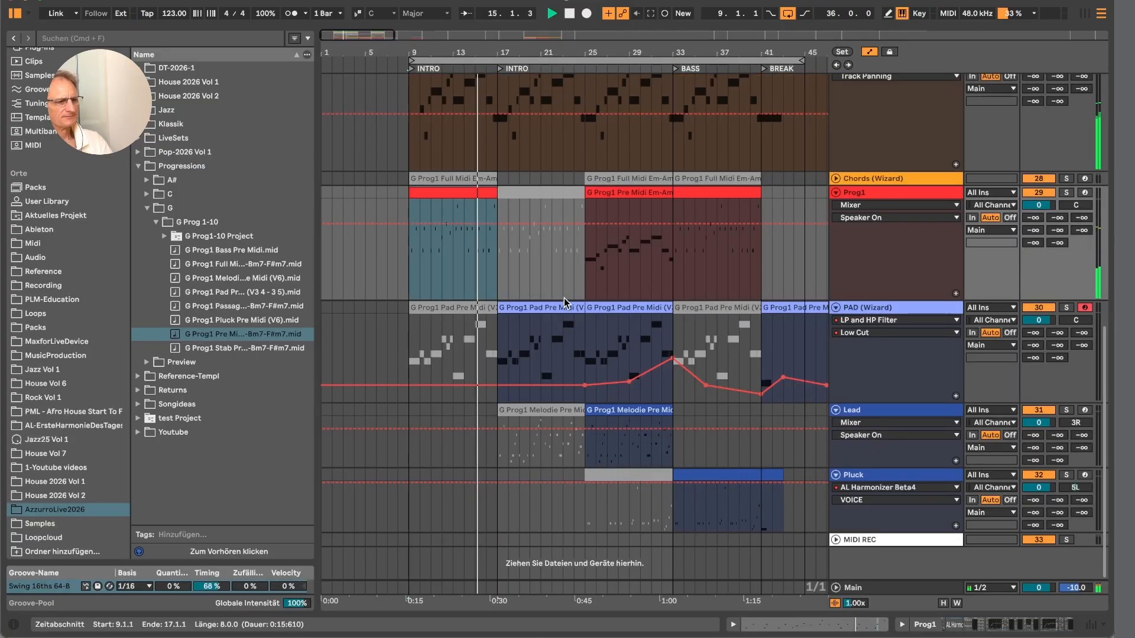
- Inspect the second intro's G Prog1 Bass clip on the Bass Sub track in the note editor and close the editor
{"action": "scroll", "coordinate": [533, 307], "scroll_direction": "up", "scroll_amount": 5}
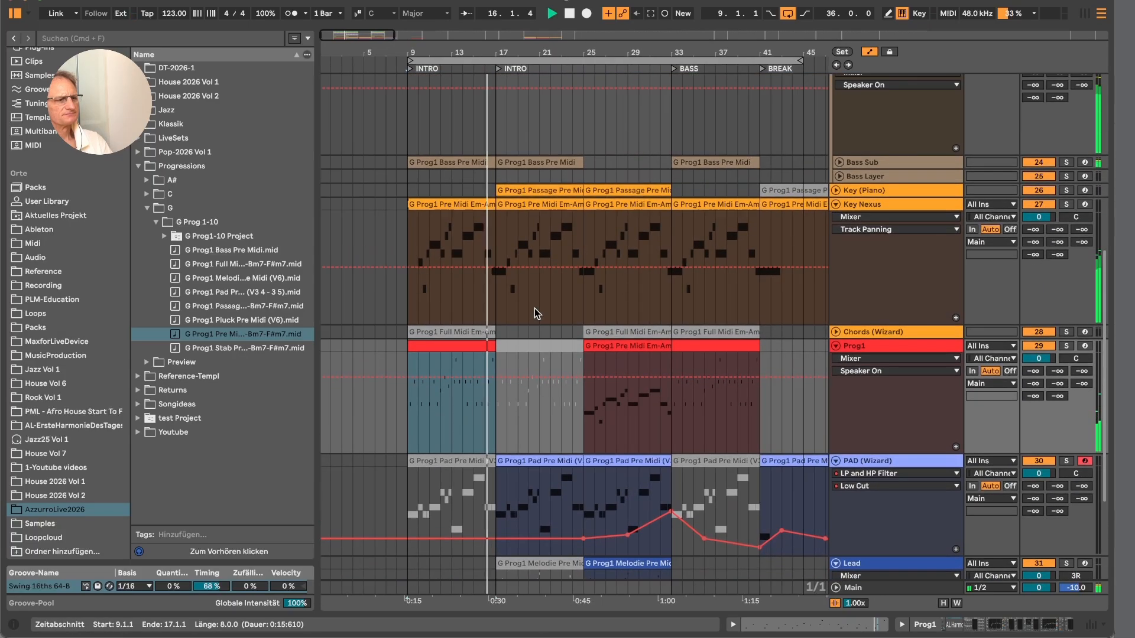
{"action": "scroll", "coordinate": [537, 177], "scroll_direction": "down", "scroll_amount": 2}
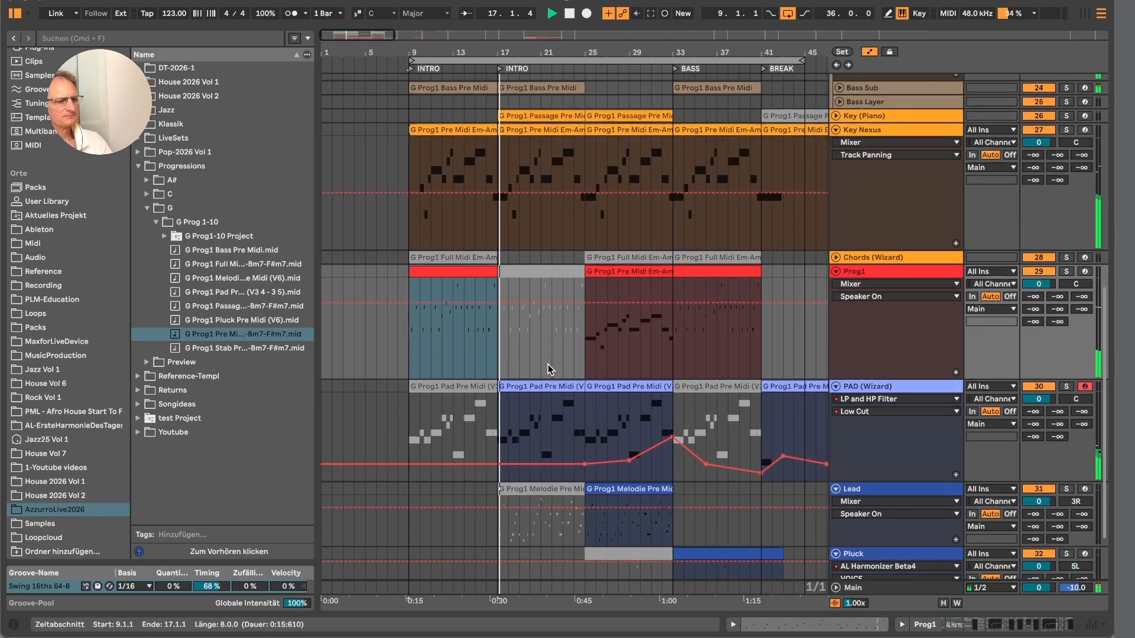
{"action": "scroll", "coordinate": [534, 201], "scroll_direction": "up", "scroll_amount": 4}
{"action": "double_click", "coordinate": [533, 223]}
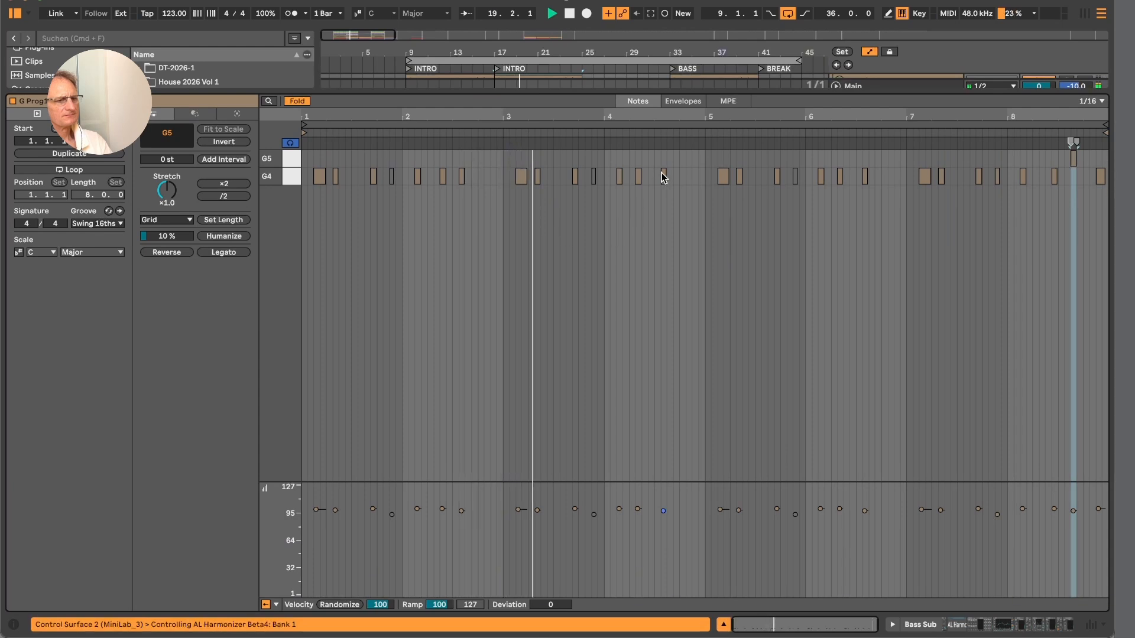
{"action": "double_click", "coordinate": [670, 93]}
- Inspect the PAD (Wizard) clip starting at bar 17 in the note editor and close the editor
{"action": "scroll", "coordinate": [677, 376], "scroll_direction": "down", "scroll_amount": 2}
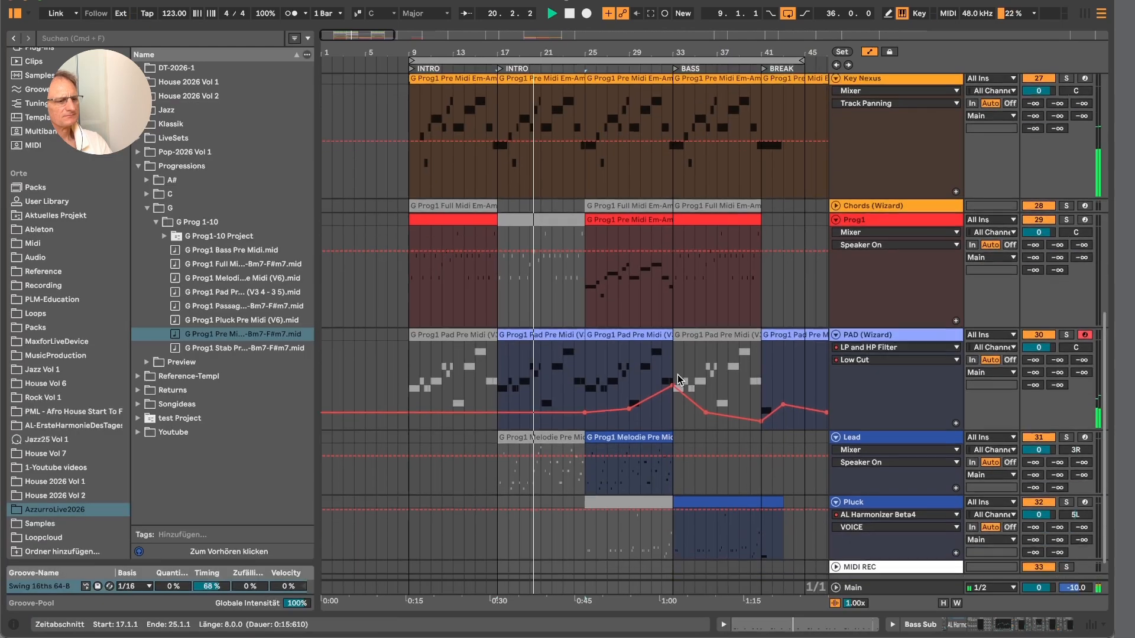
{"action": "double_click", "coordinate": [577, 303]}
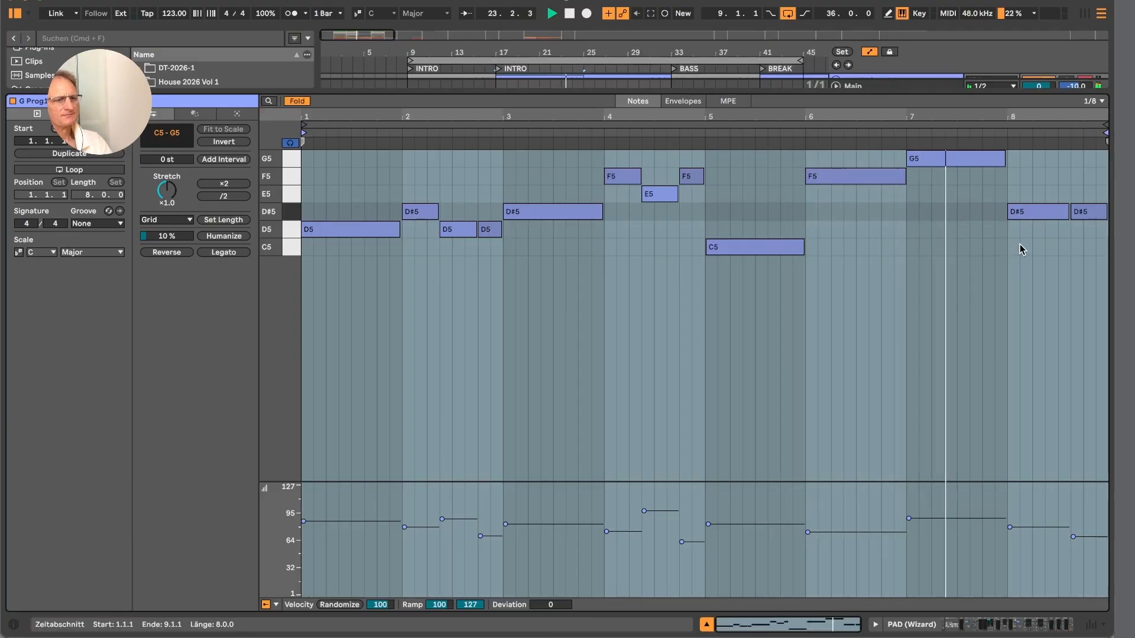
{"action": "double_click", "coordinate": [794, 94]}
- Inspect the Lead track's G Prog1 Melodie clip at bar 25 in the note editor and close the editor
{"action": "left_click", "coordinate": [631, 409]}
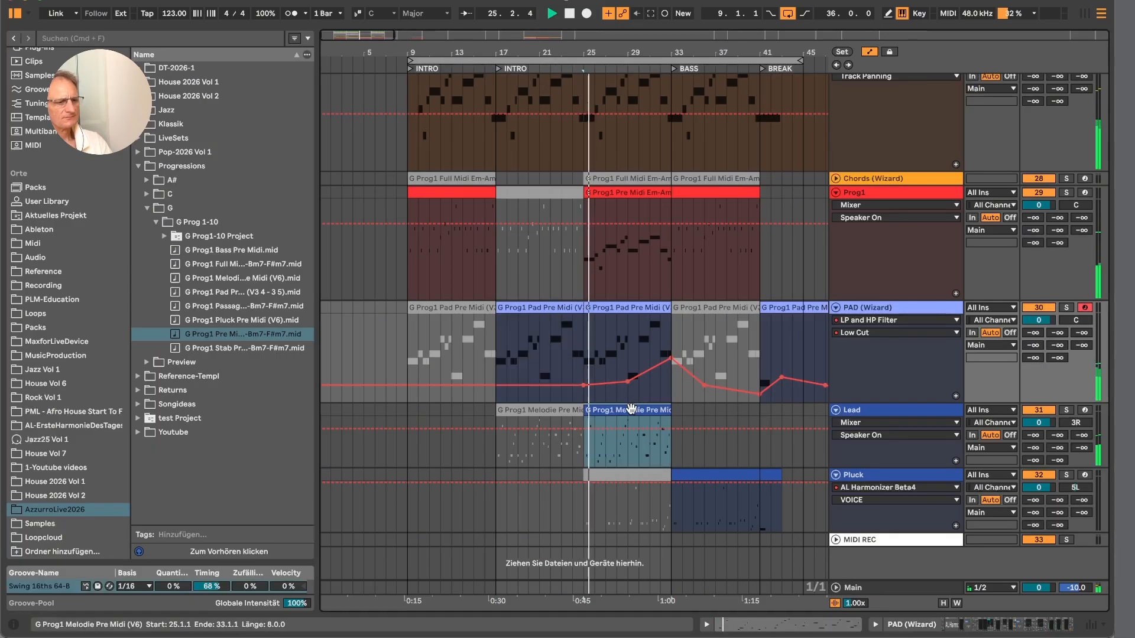
{"action": "double_click", "coordinate": [631, 409]}
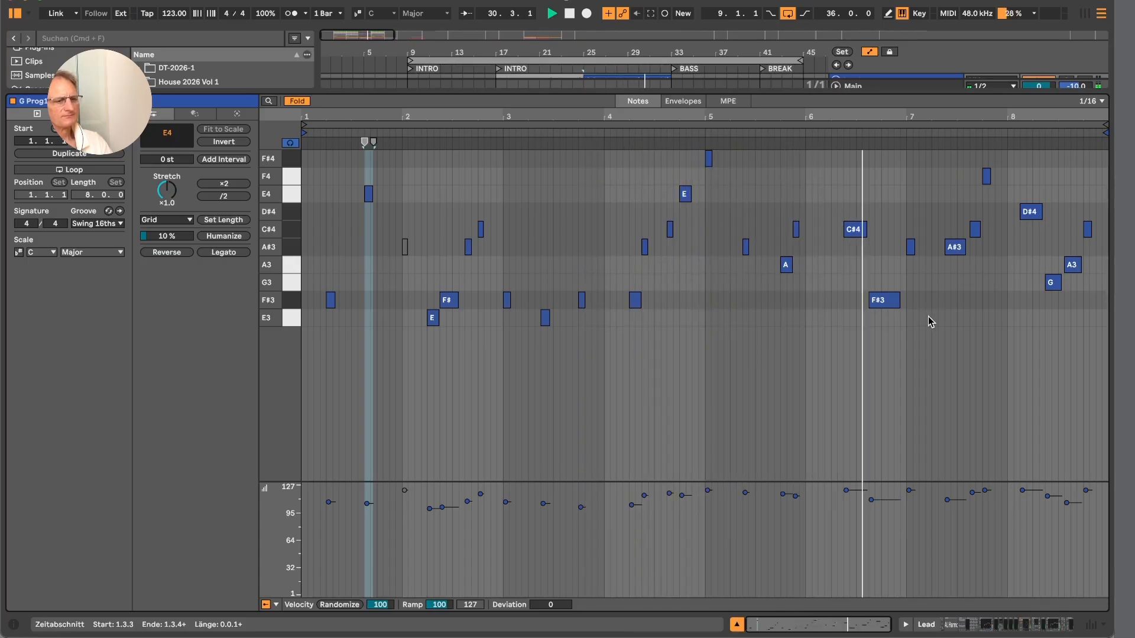
{"action": "double_click", "coordinate": [875, 92]}
- Follow the playback of the Pluck part through the BASS section into the BREAK and stop it
{"action": "scroll", "coordinate": [716, 400], "scroll_direction": "right", "scroll_amount": 2}
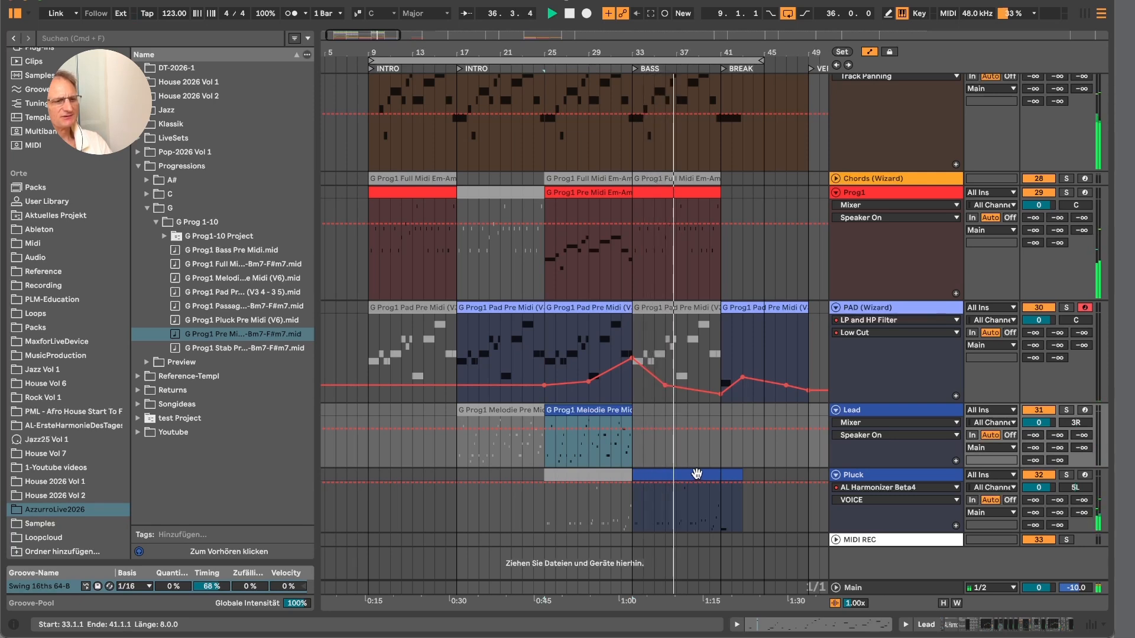
{"action": "scroll", "coordinate": [723, 464], "scroll_direction": "right", "scroll_amount": 3}
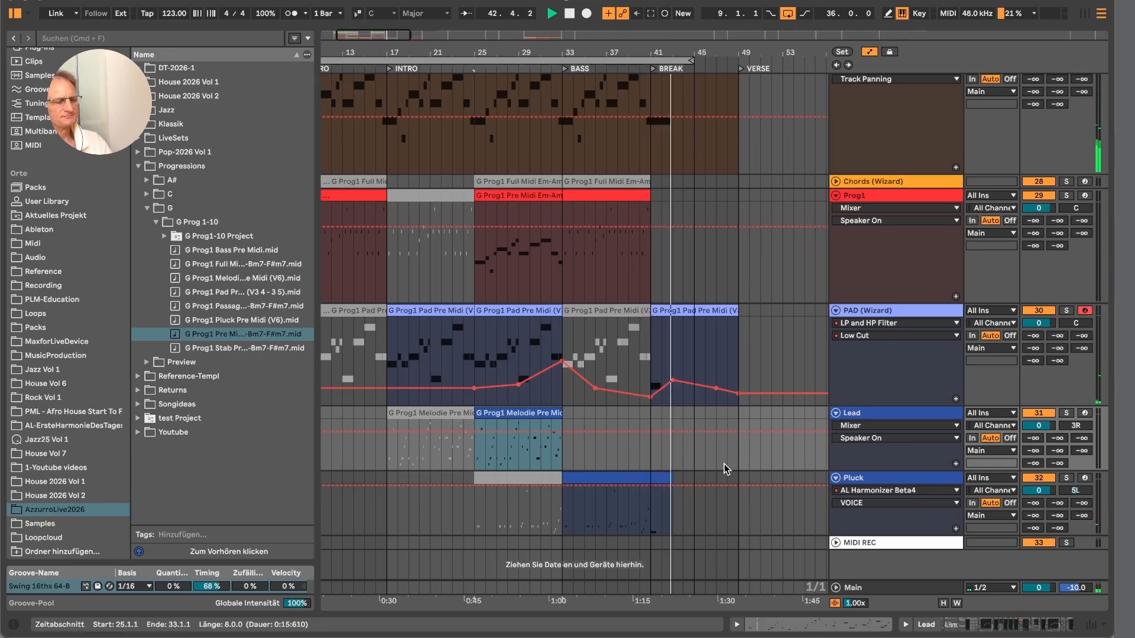
{"action": "key", "text": "space"}
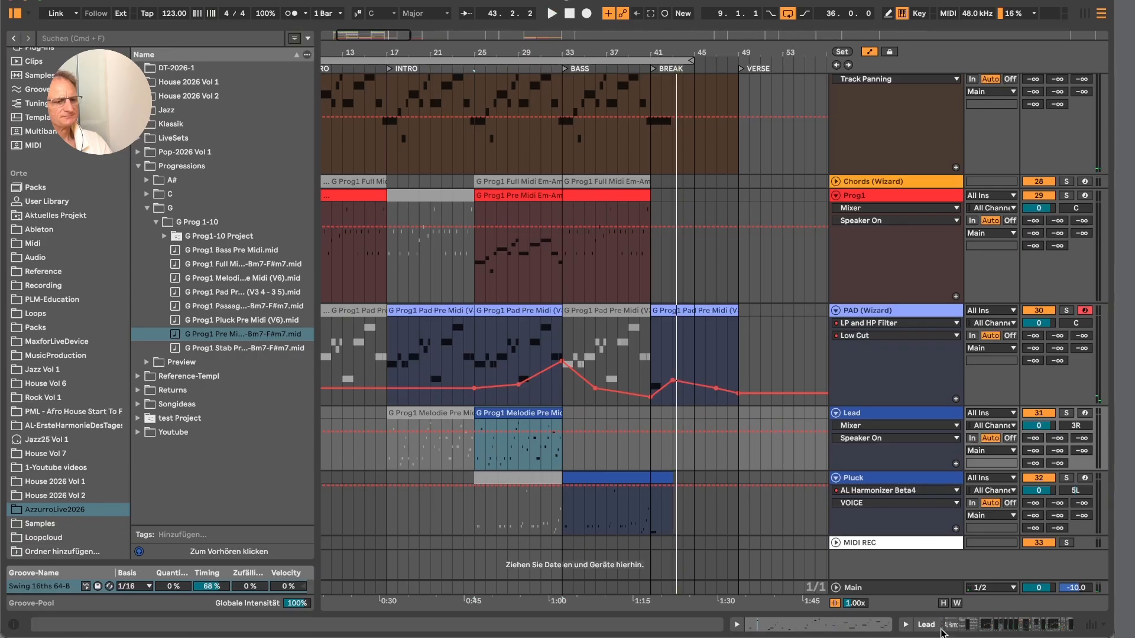